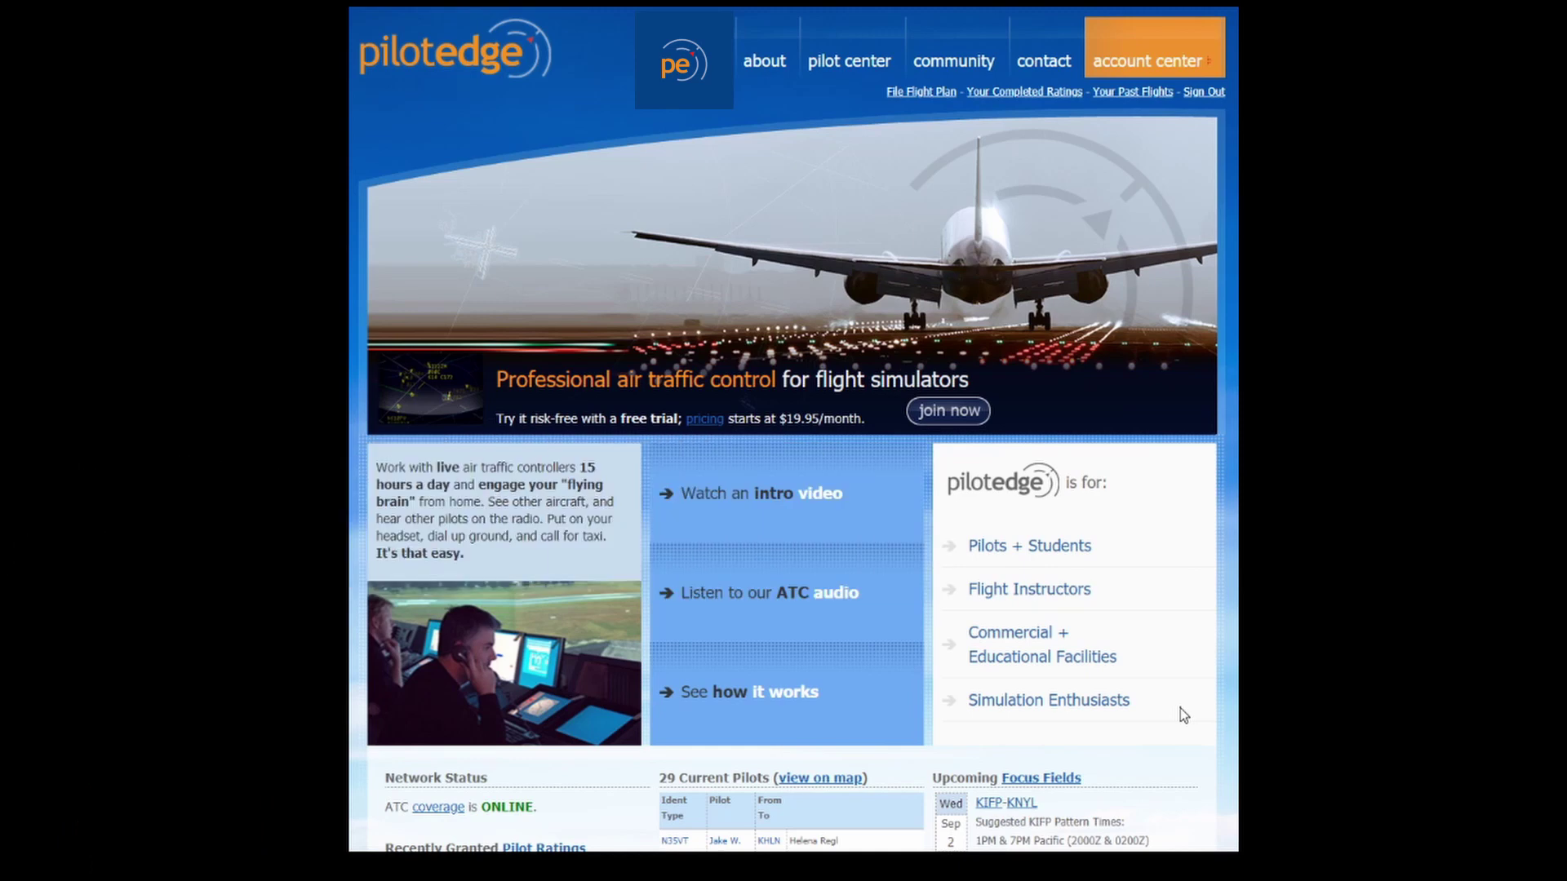
- Go from Pilot Center's Download software page to the Microsoft Flight Simulator (2020) download instructions
{"action": "mouse_move", "coordinate": [849, 63]}
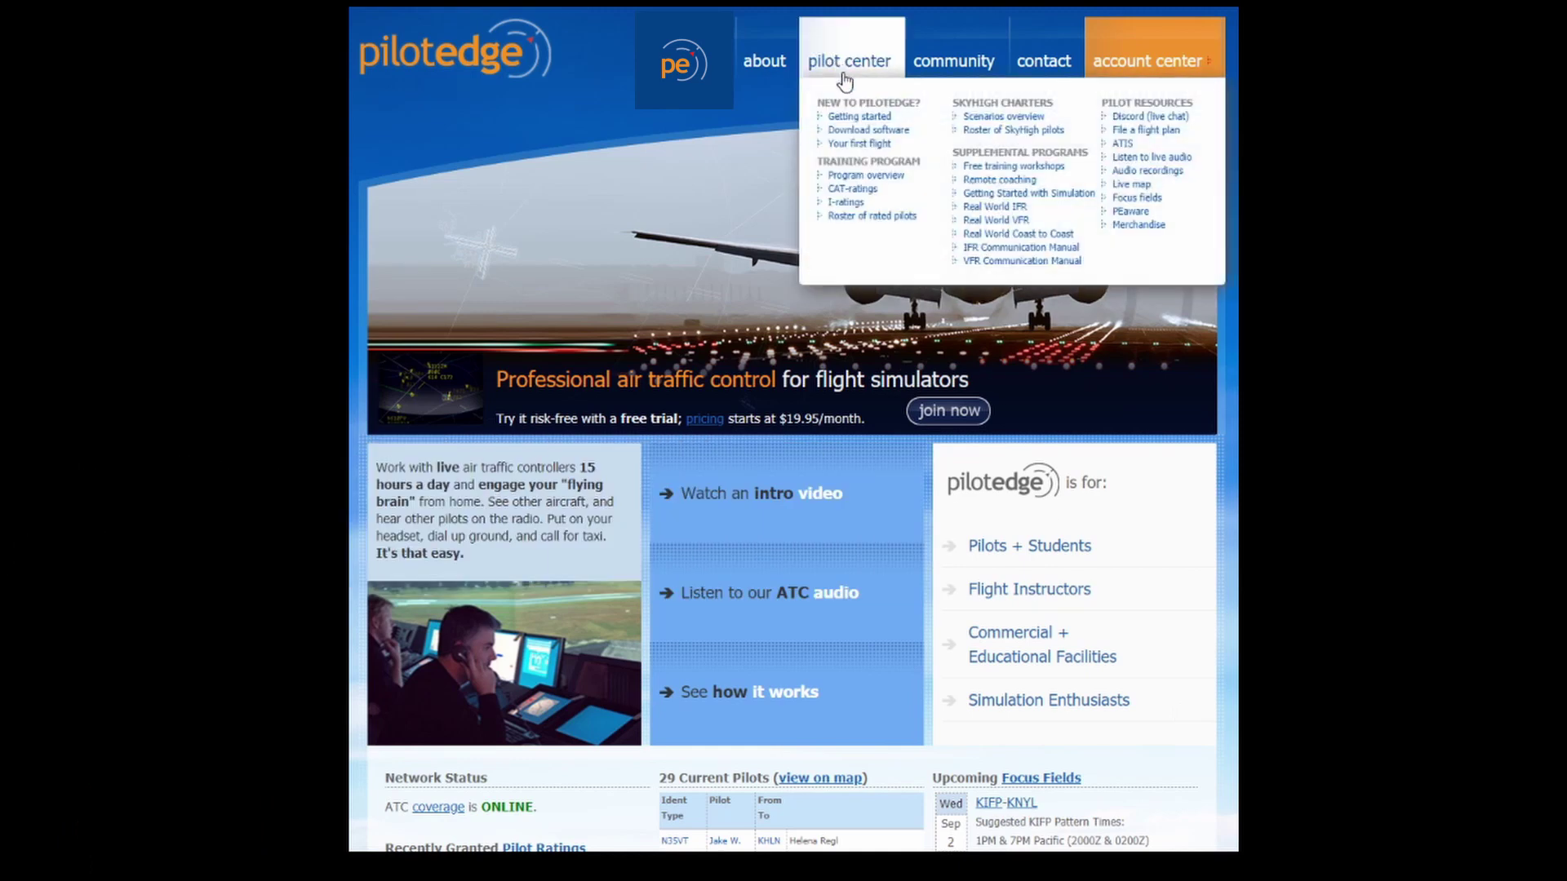
{"action": "left_click", "coordinate": [877, 132]}
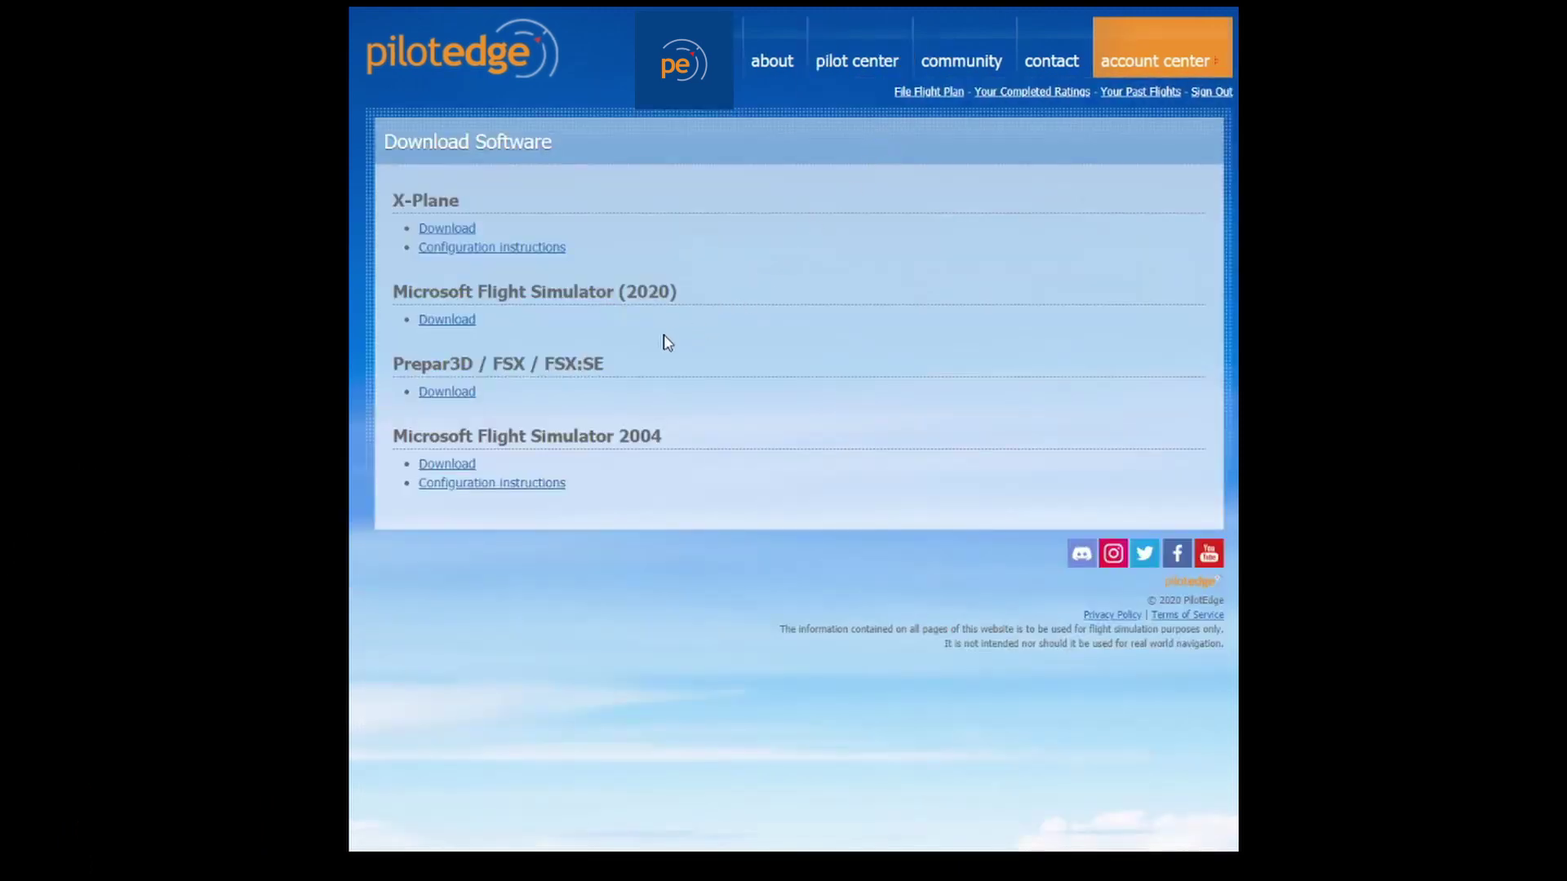
{"action": "left_click", "coordinate": [448, 321]}
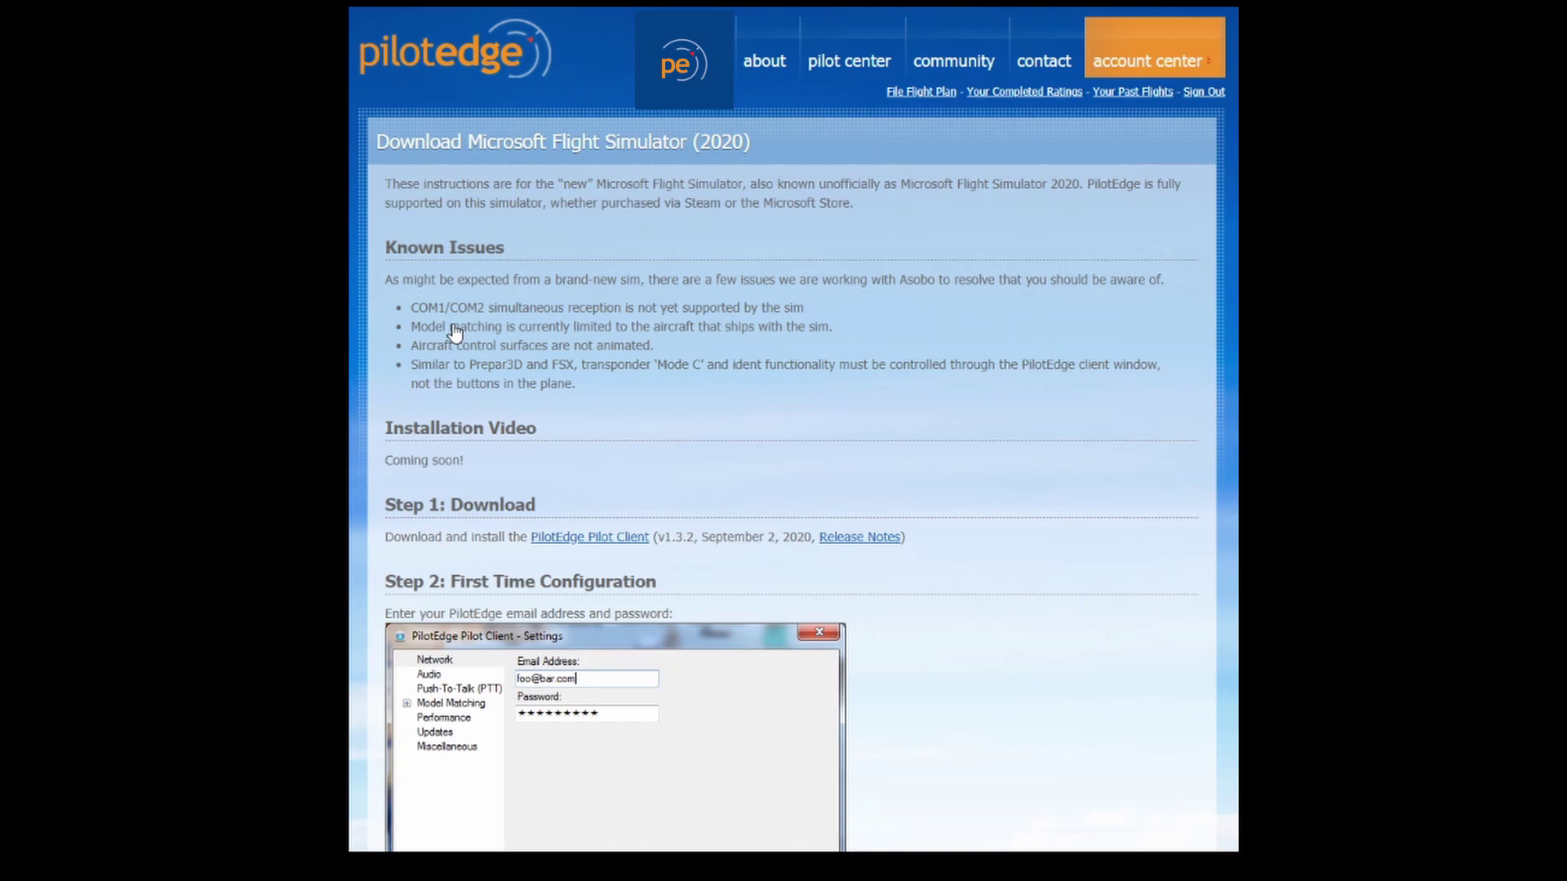
{"action": "scroll", "coordinate": [597, 363], "scroll_direction": "down", "scroll_amount": 5}
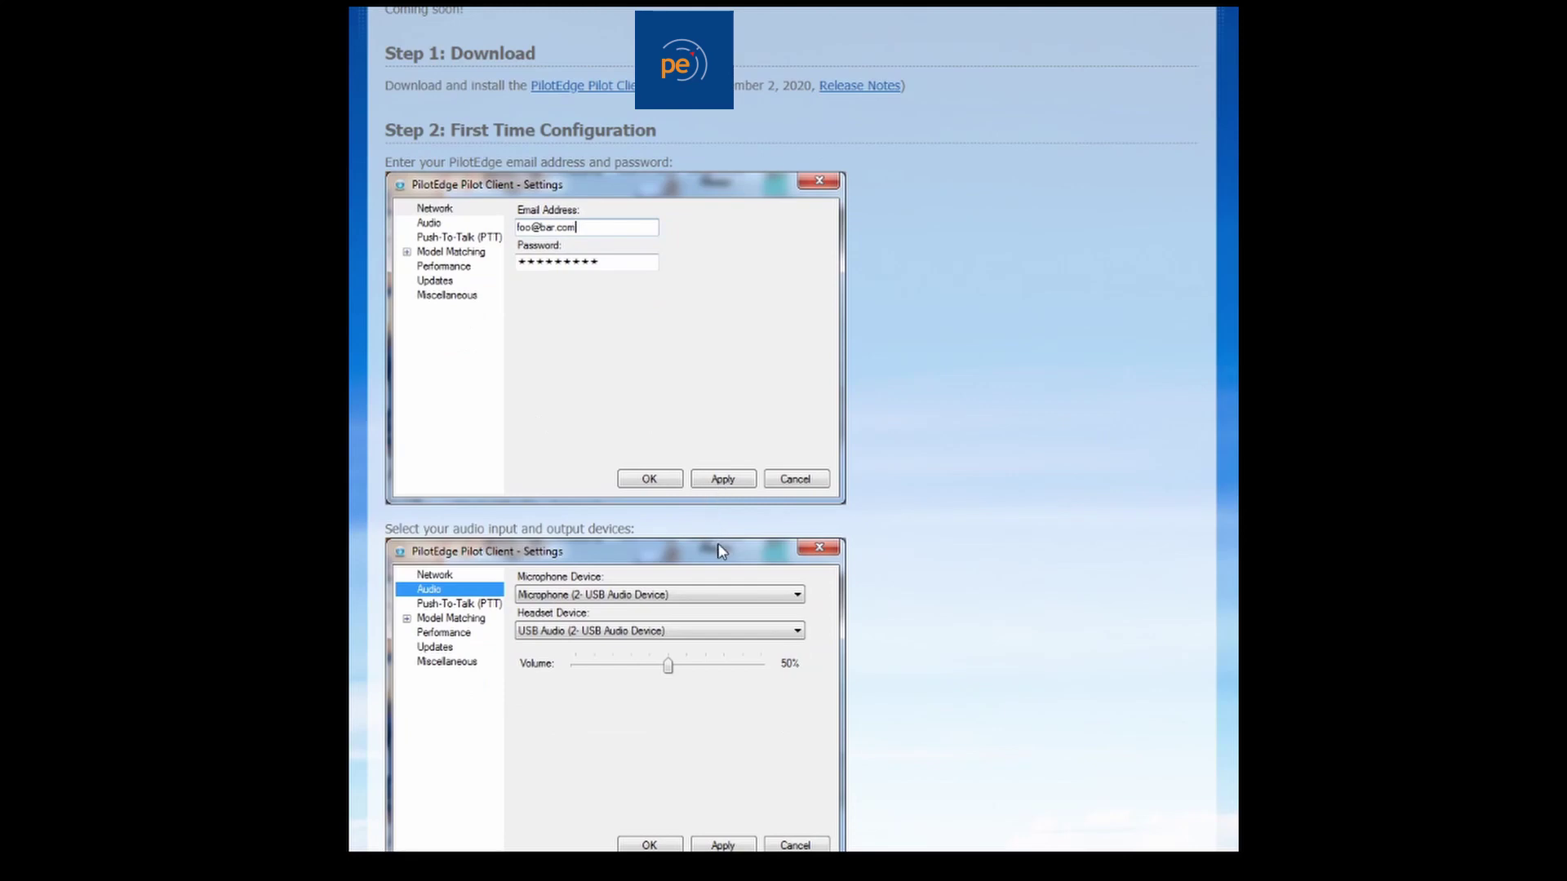
{"action": "scroll", "coordinate": [713, 550], "scroll_direction": "up", "scroll_amount": 5}
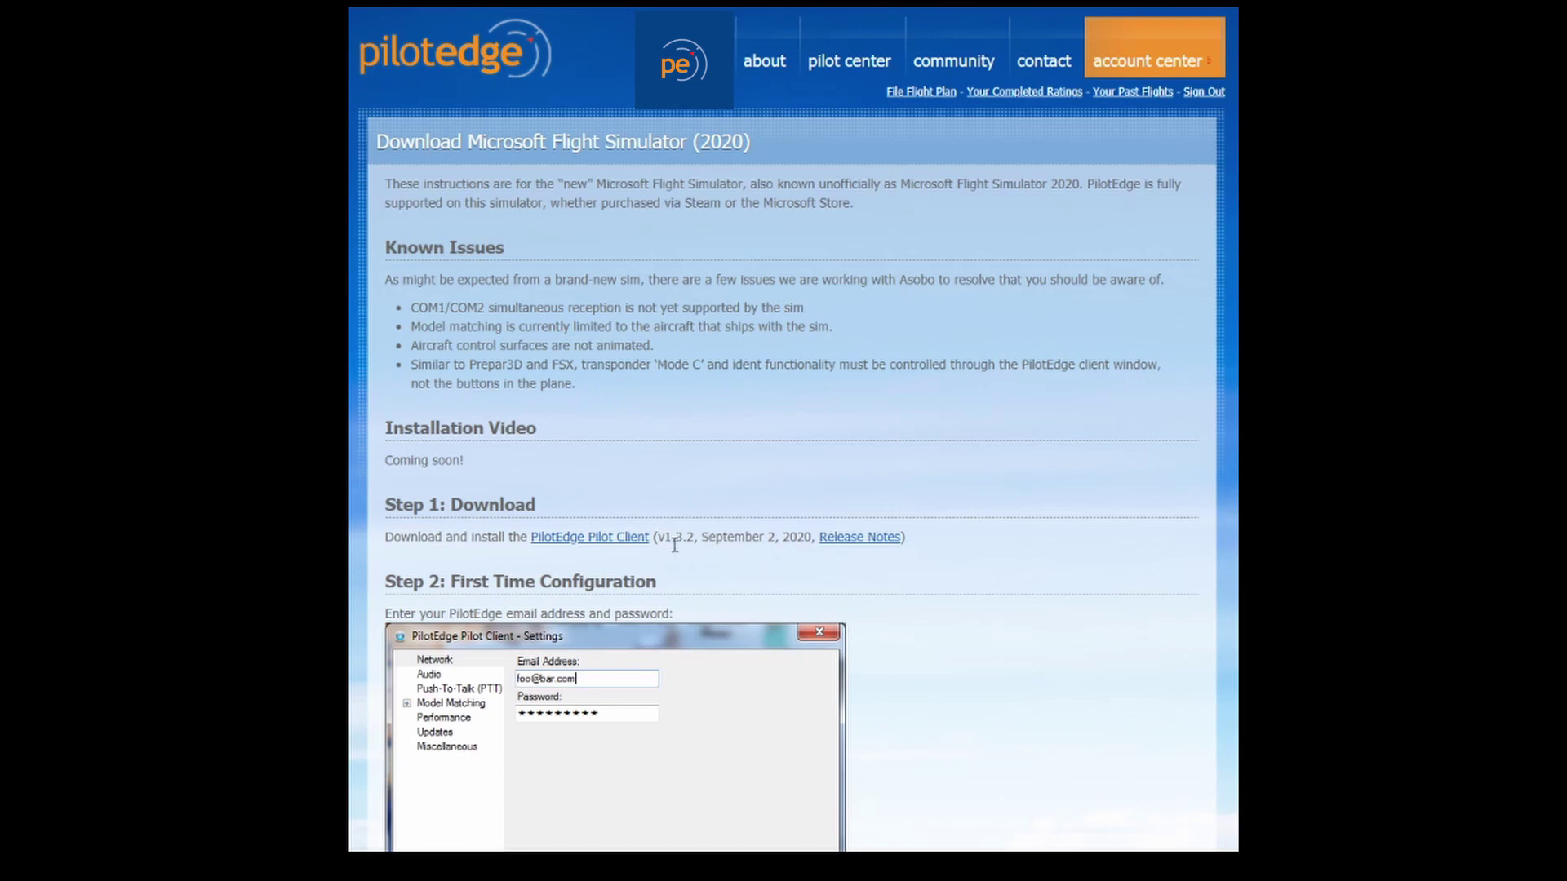
- Download the PilotEdge Pilot Client installer and keep it despite Chrome's dangerous-file warnings
{"action": "left_click", "coordinate": [600, 546]}
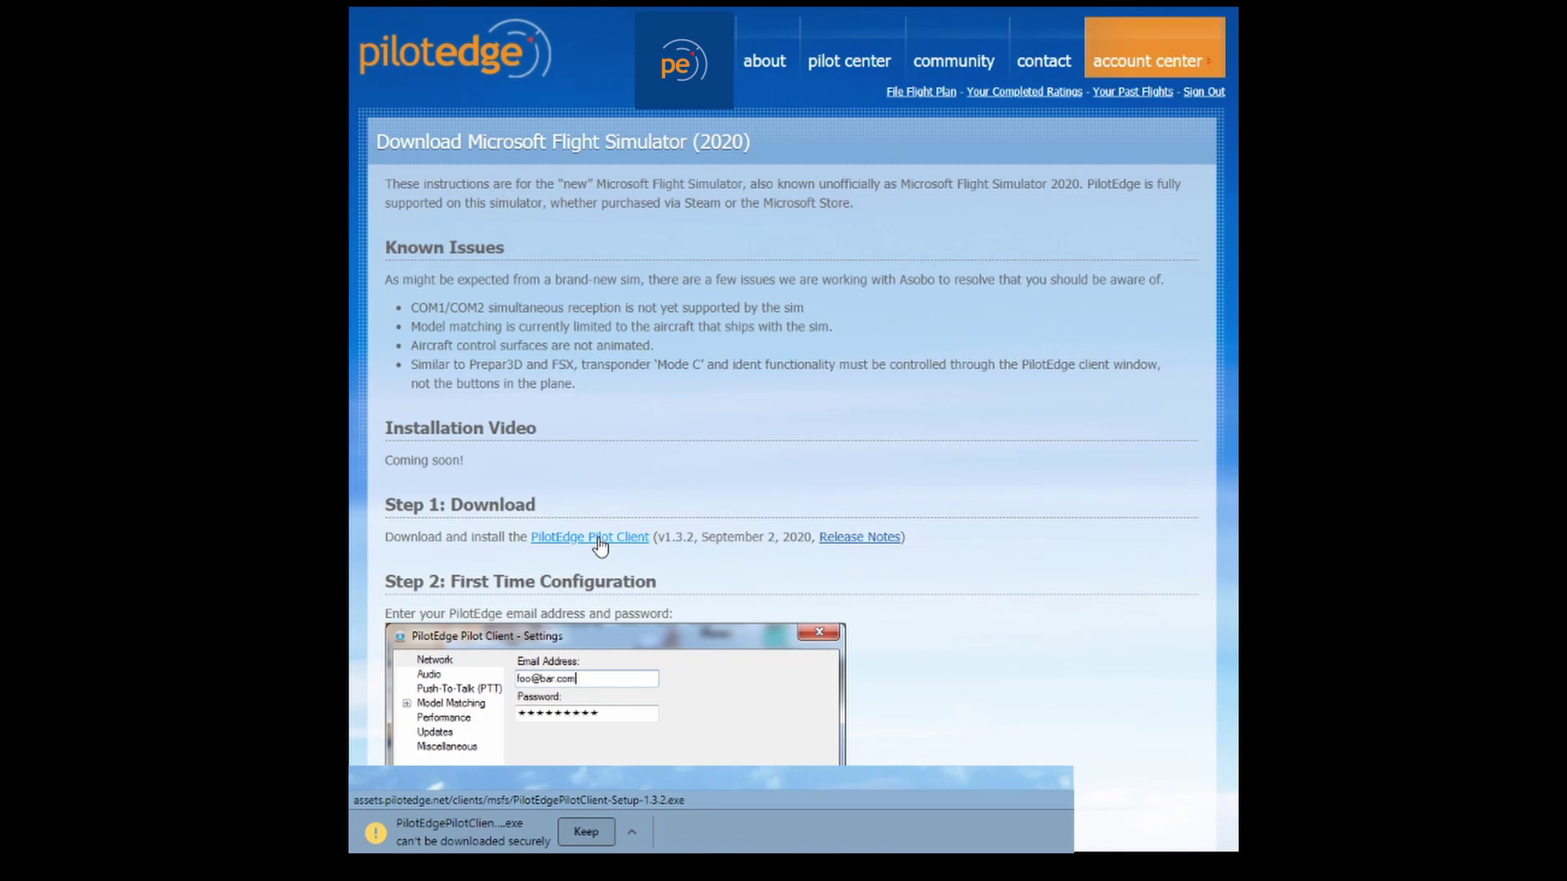
{"action": "left_click", "coordinate": [591, 836]}
{"action": "left_click", "coordinate": [706, 836]}
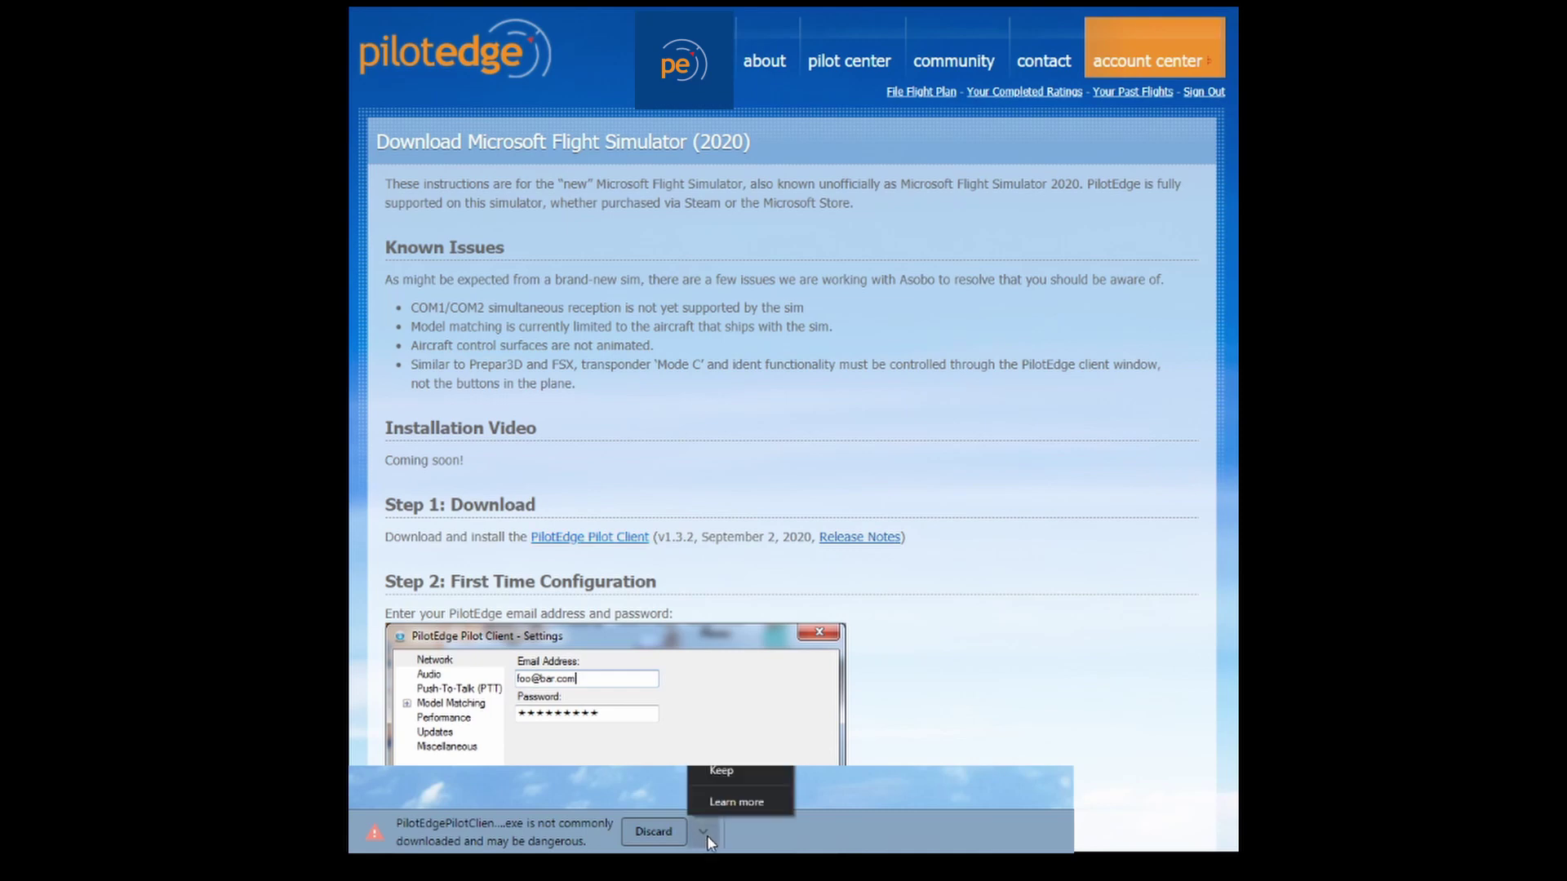
{"action": "left_click", "coordinate": [725, 780]}
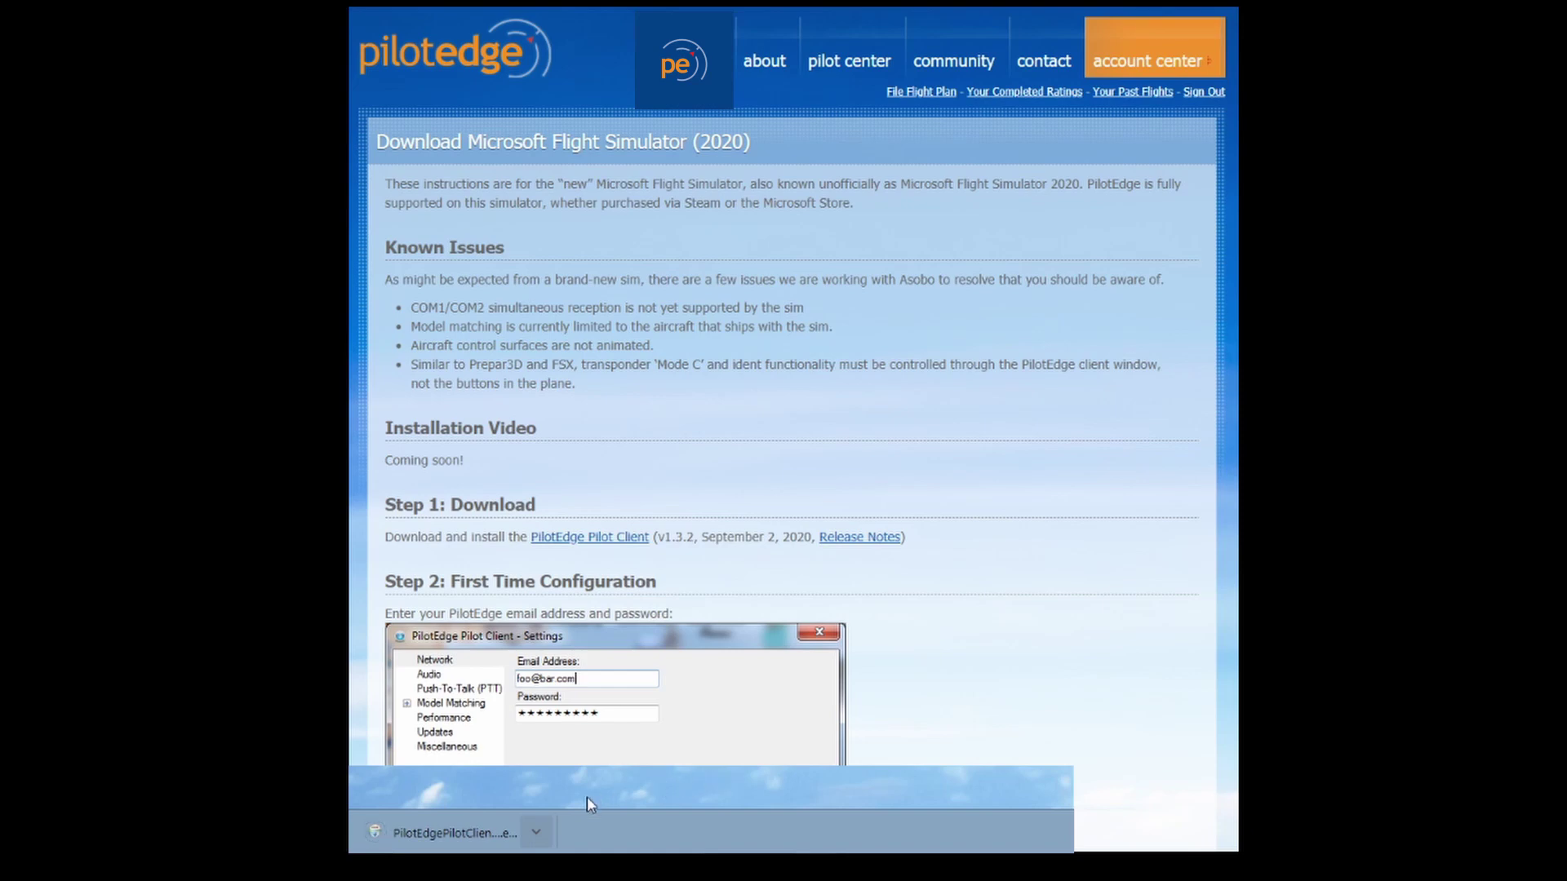
- Run the downloaded installer past the SmartScreen warning and install with default components and folder
{"action": "left_click", "coordinate": [459, 833]}
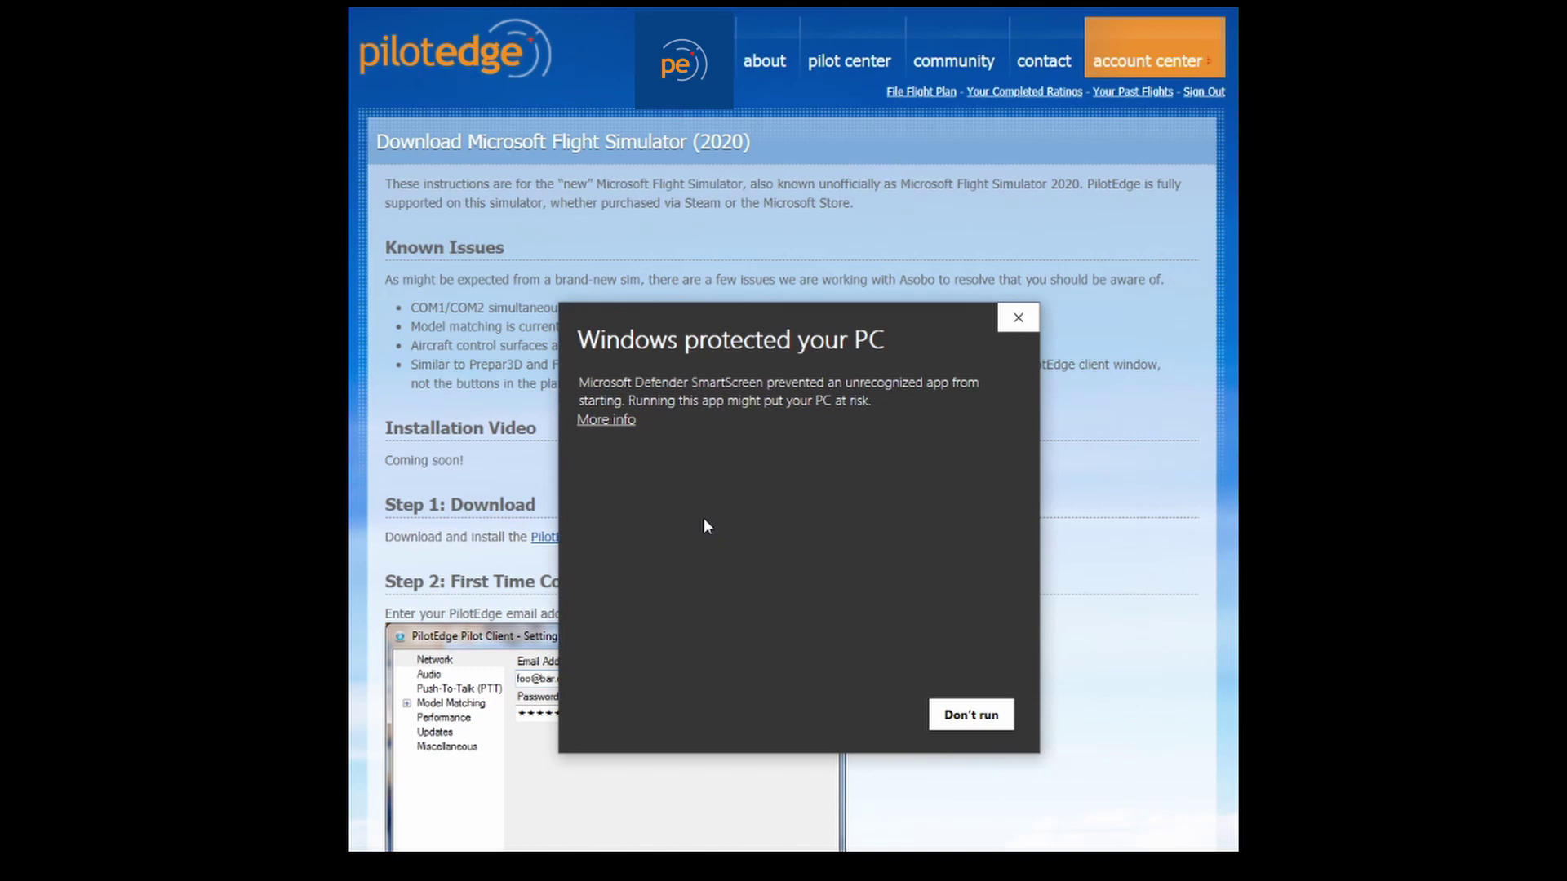
{"action": "left_click", "coordinate": [619, 420]}
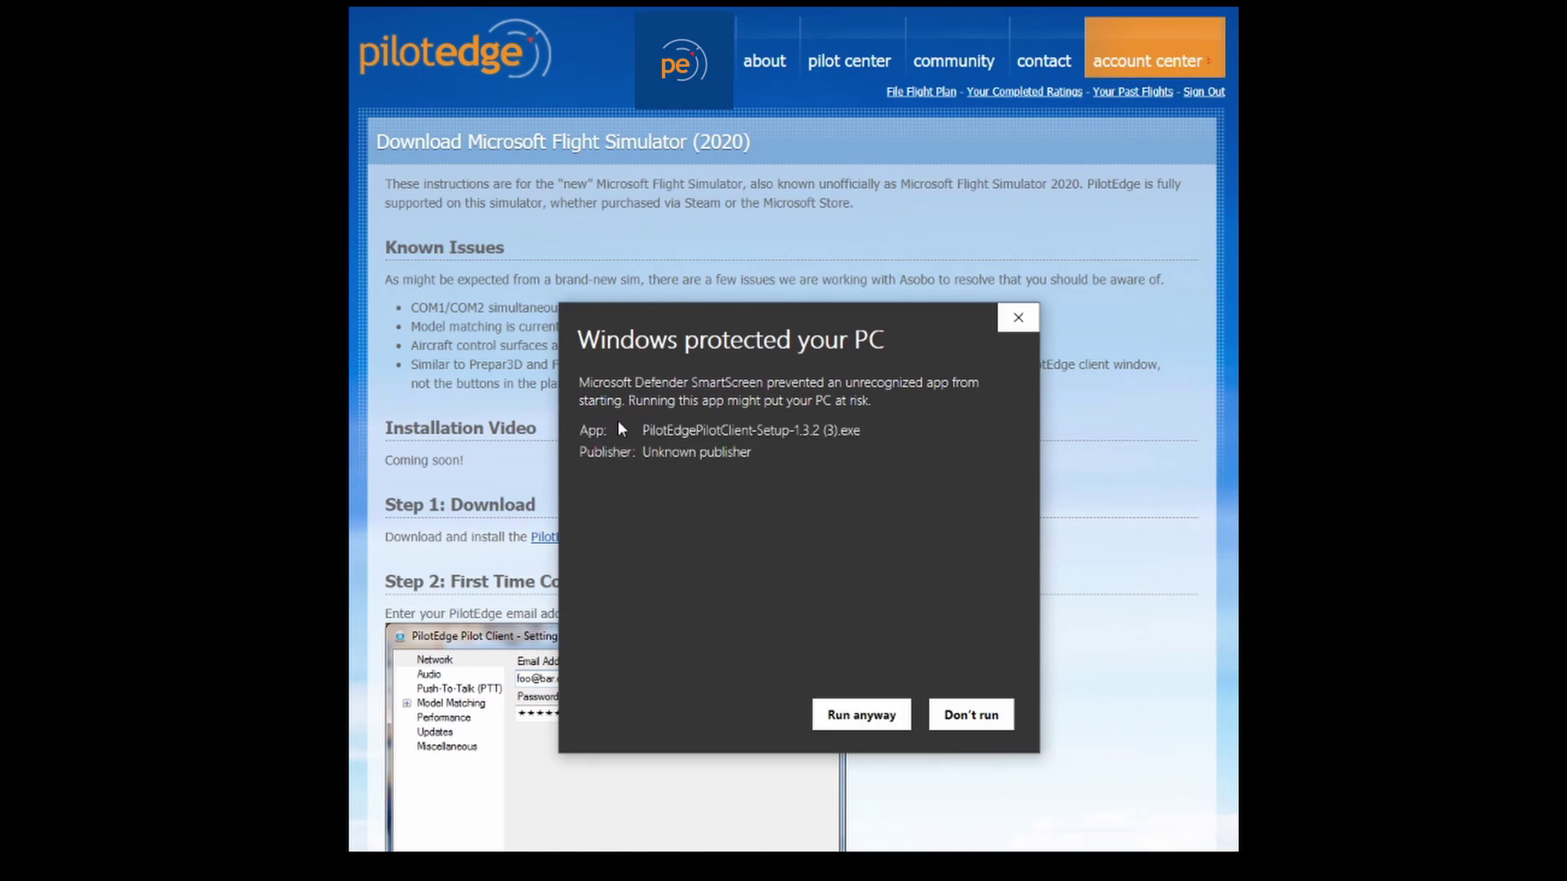
{"action": "left_click", "coordinate": [880, 729]}
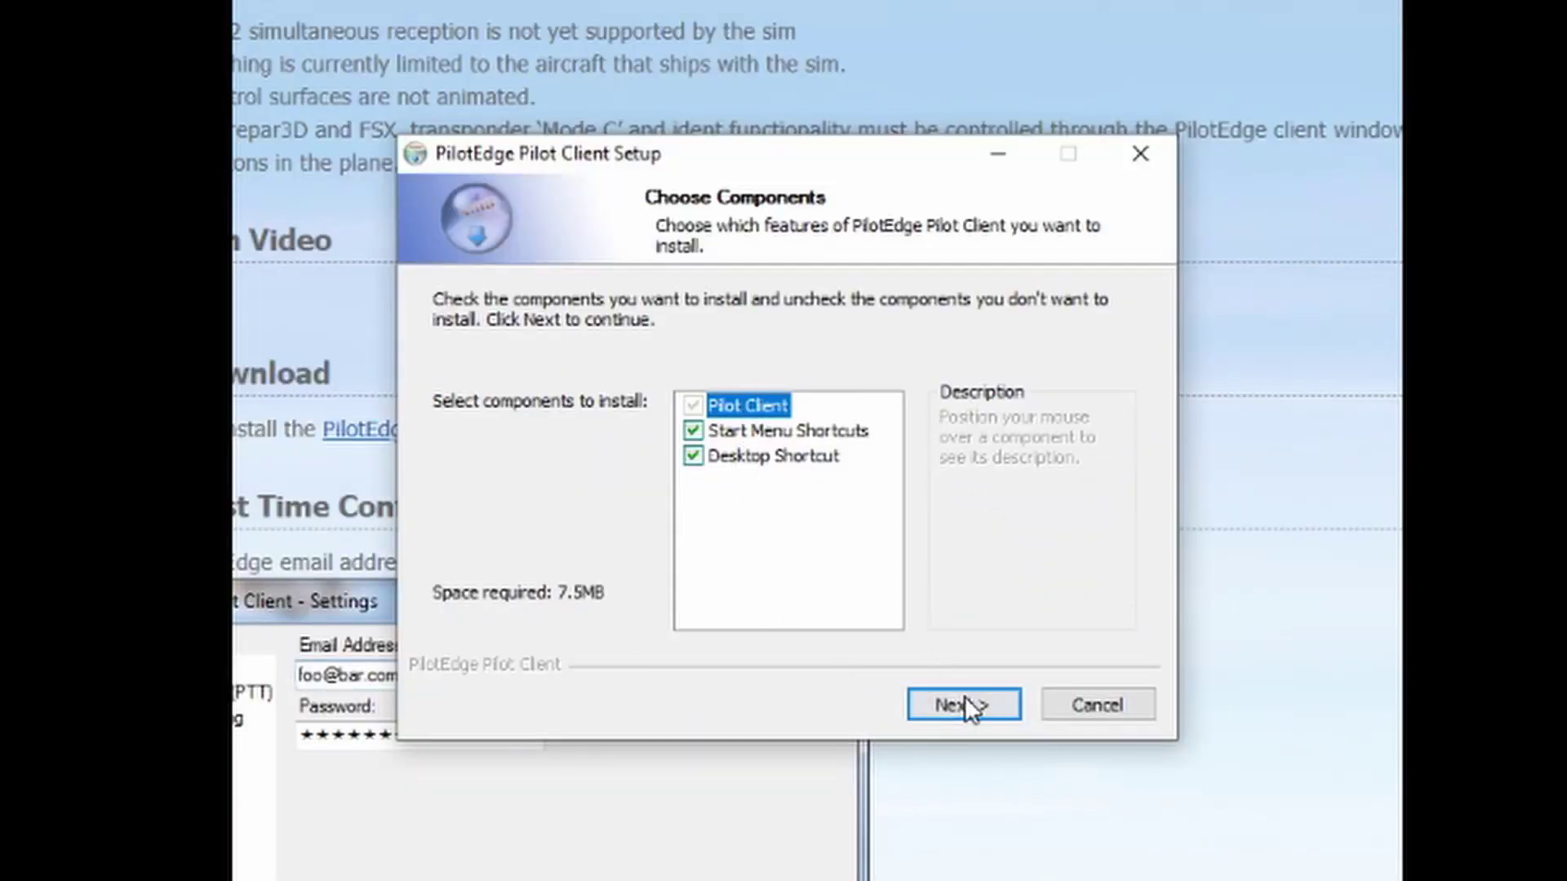
{"action": "left_click", "coordinate": [983, 715]}
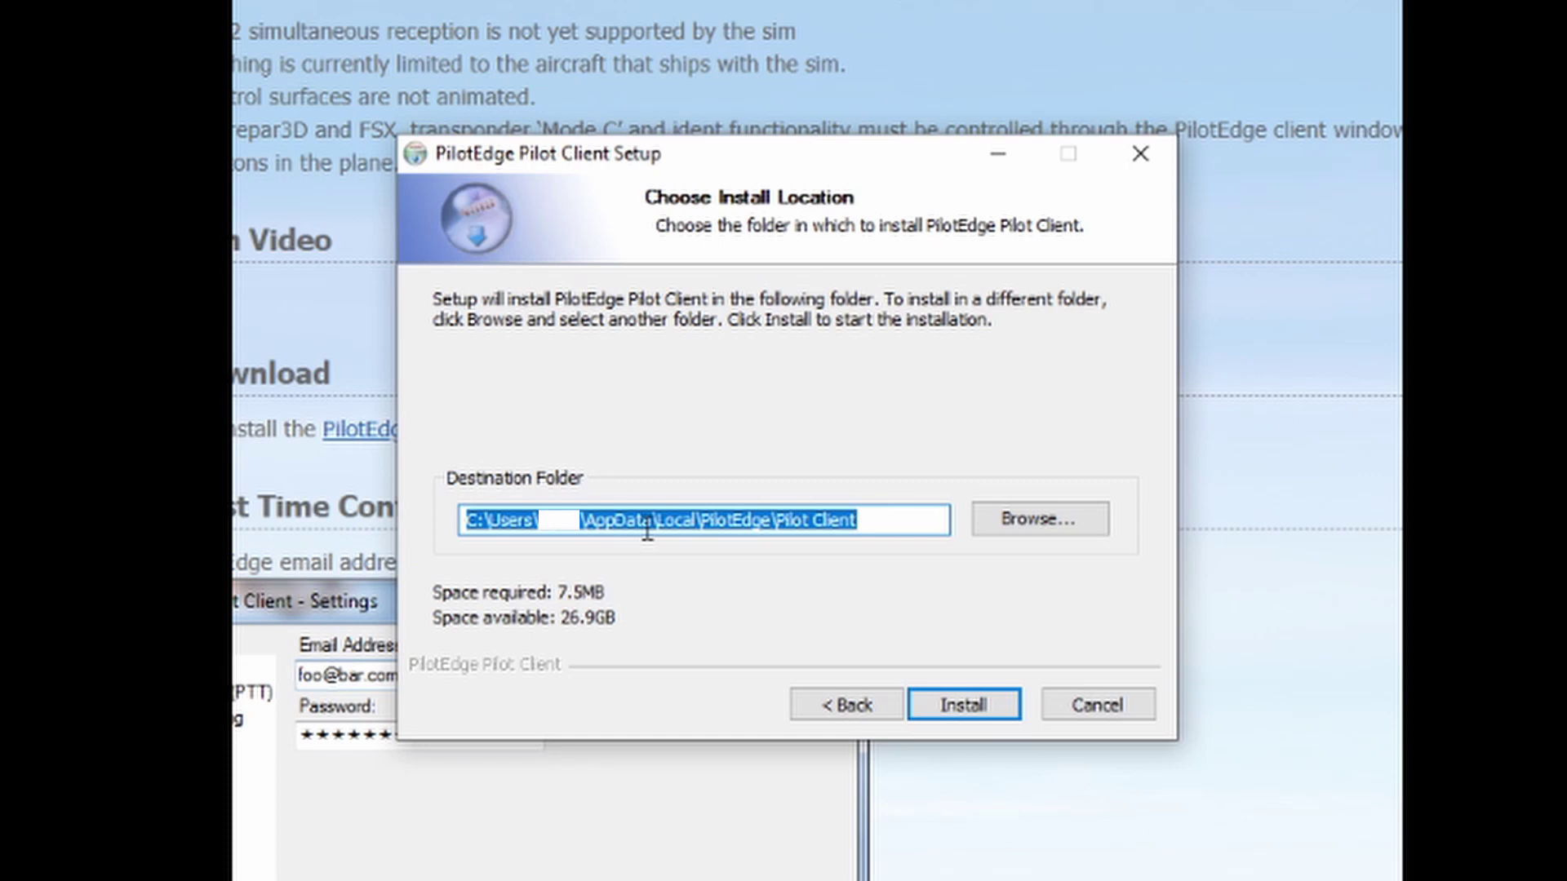
{"action": "left_click", "coordinate": [994, 713]}
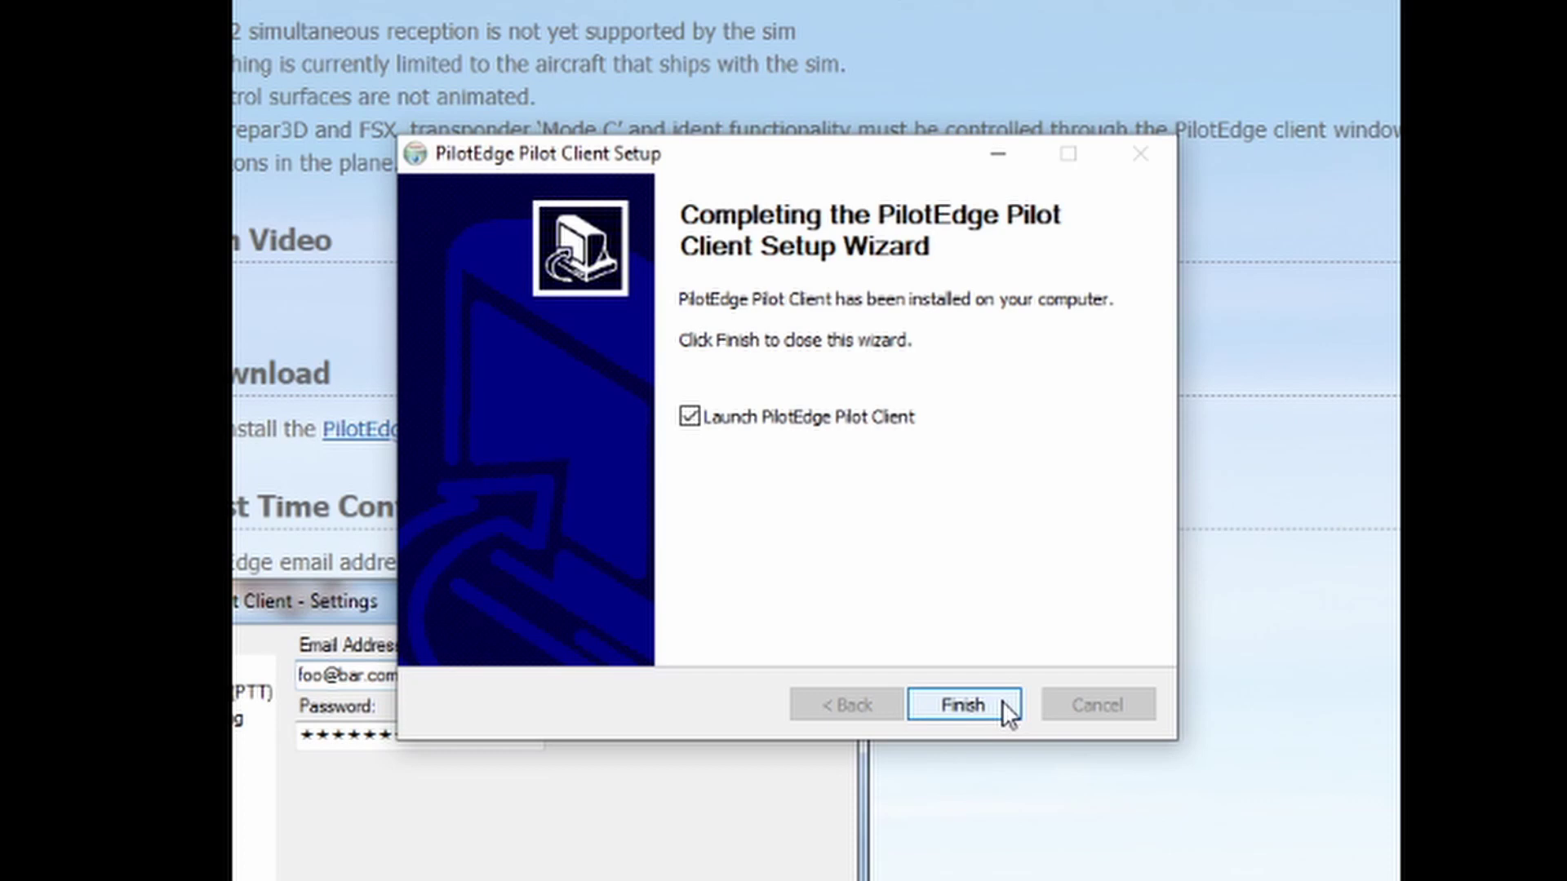
- Finish setup, dismiss the missing configuration warning, and agree to configure the client now
{"action": "left_click", "coordinate": [1004, 704]}
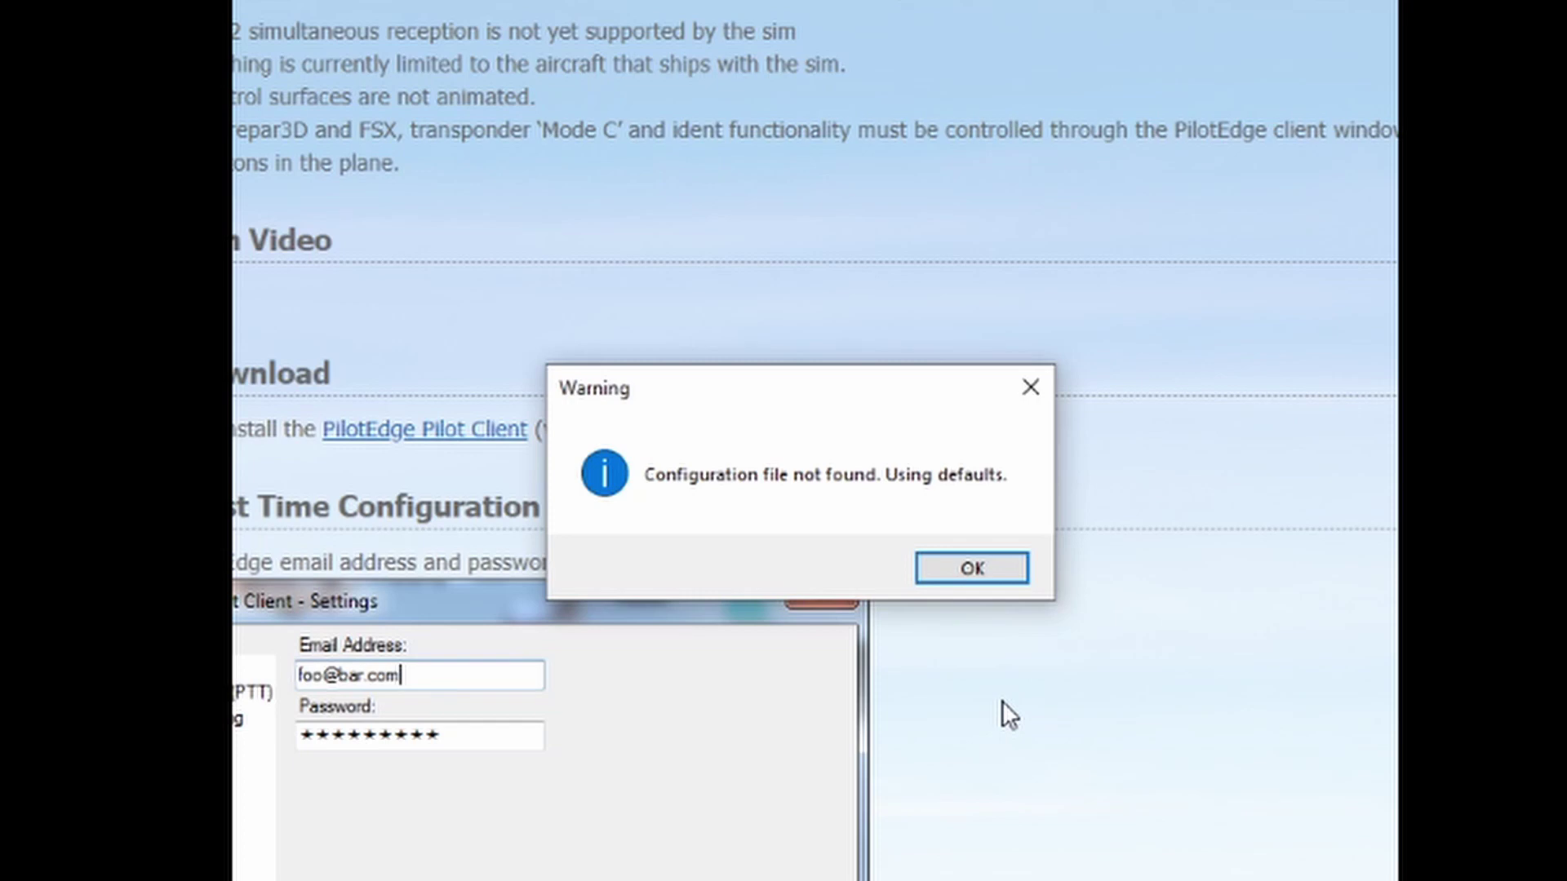
{"action": "left_click", "coordinate": [983, 570]}
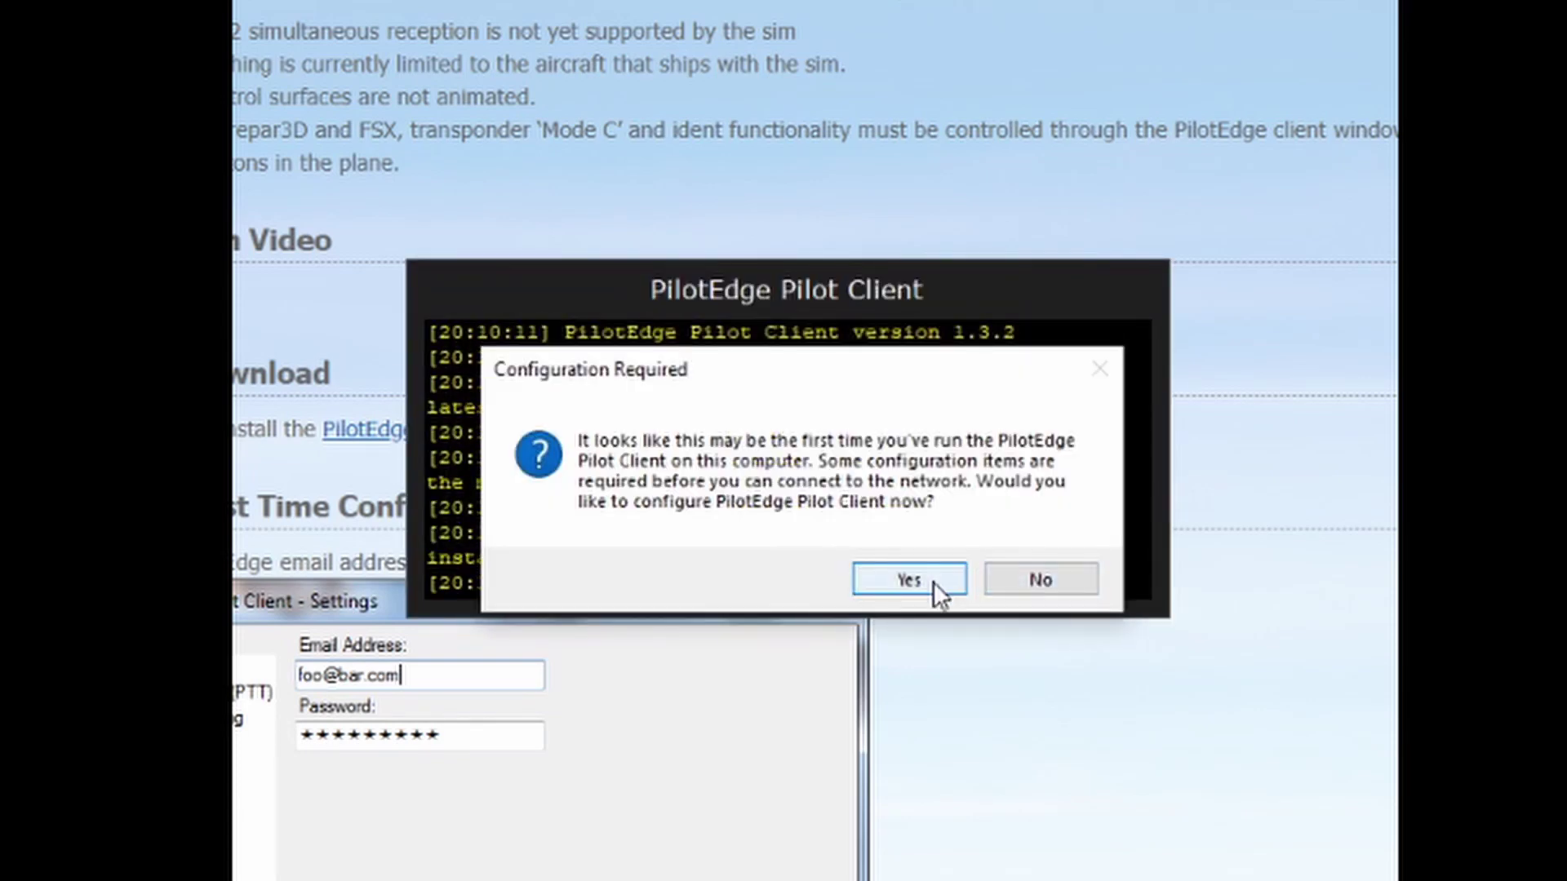
{"action": "left_click", "coordinate": [932, 581]}
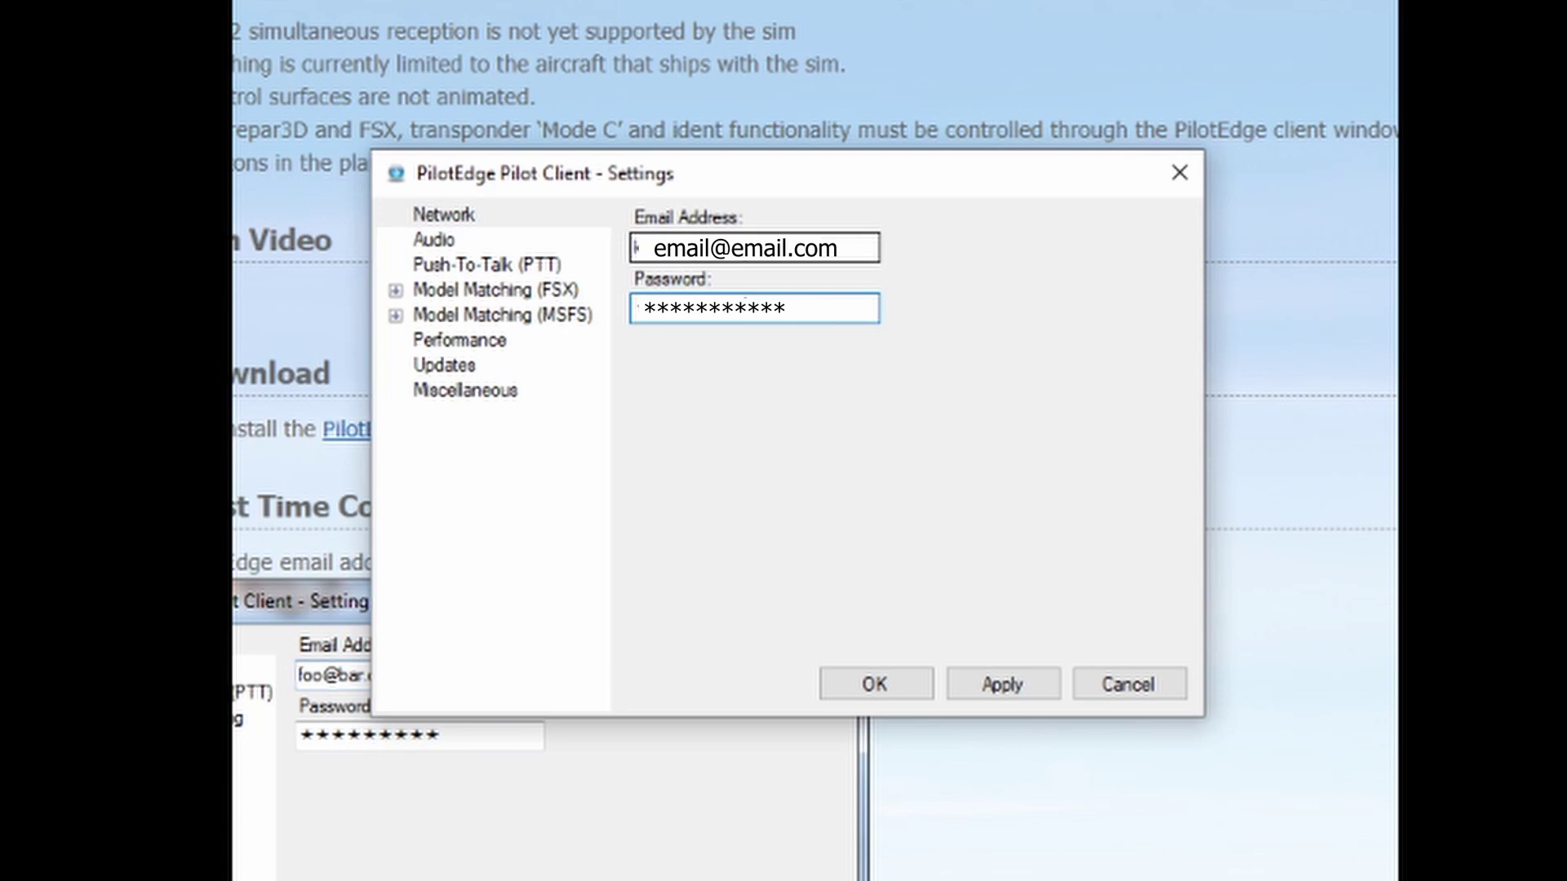
- Apply the account credentials, then set microphone and speakers to XIBERIA and apply
{"action": "left_click", "coordinate": [1022, 688]}
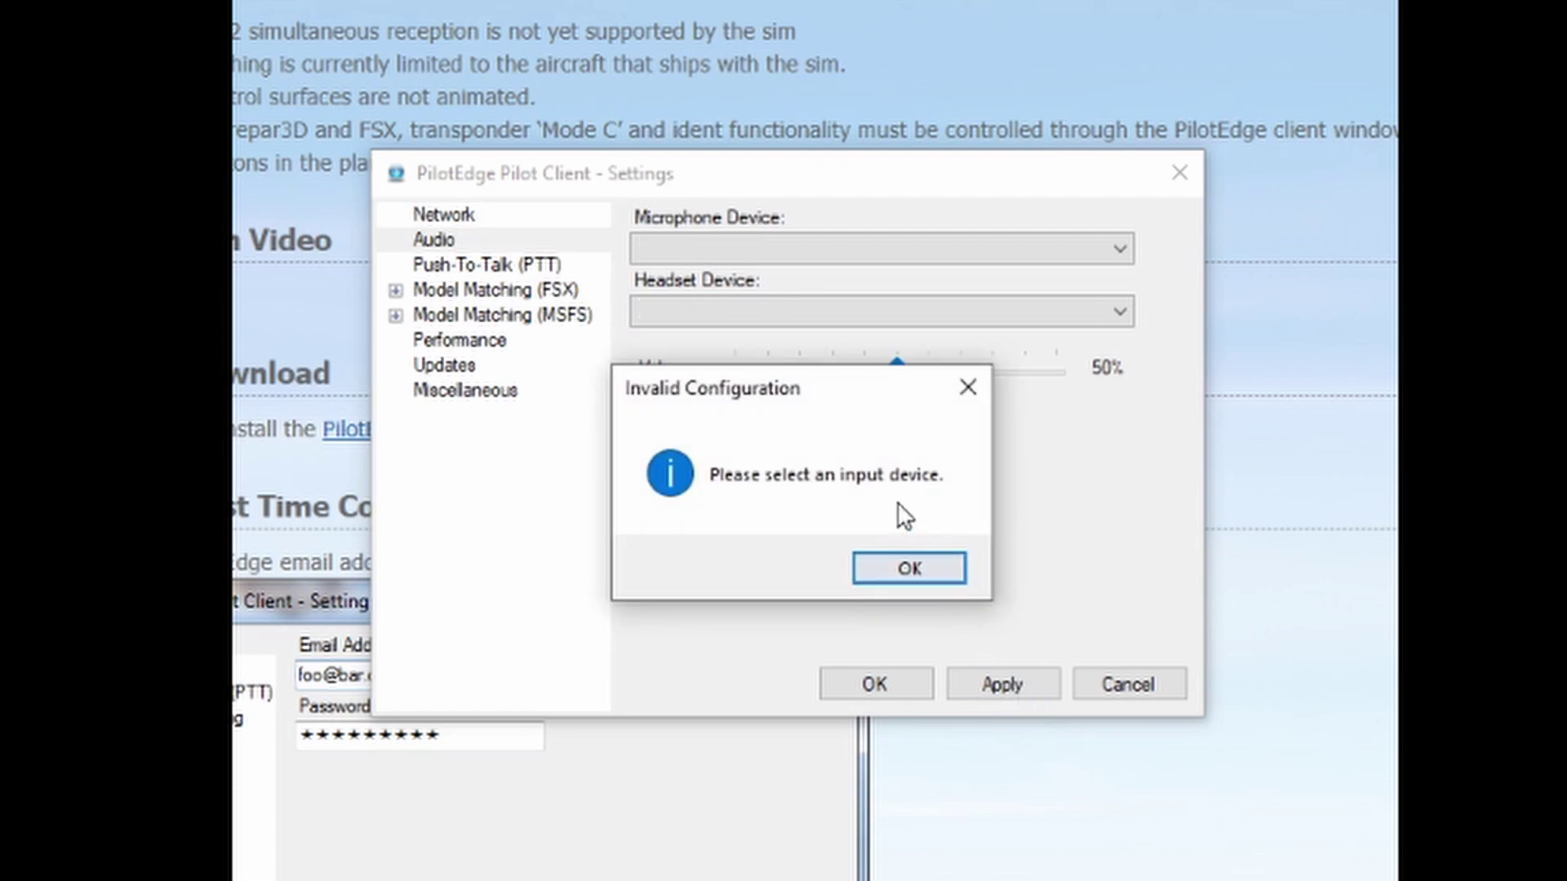
{"action": "left_click", "coordinate": [908, 568]}
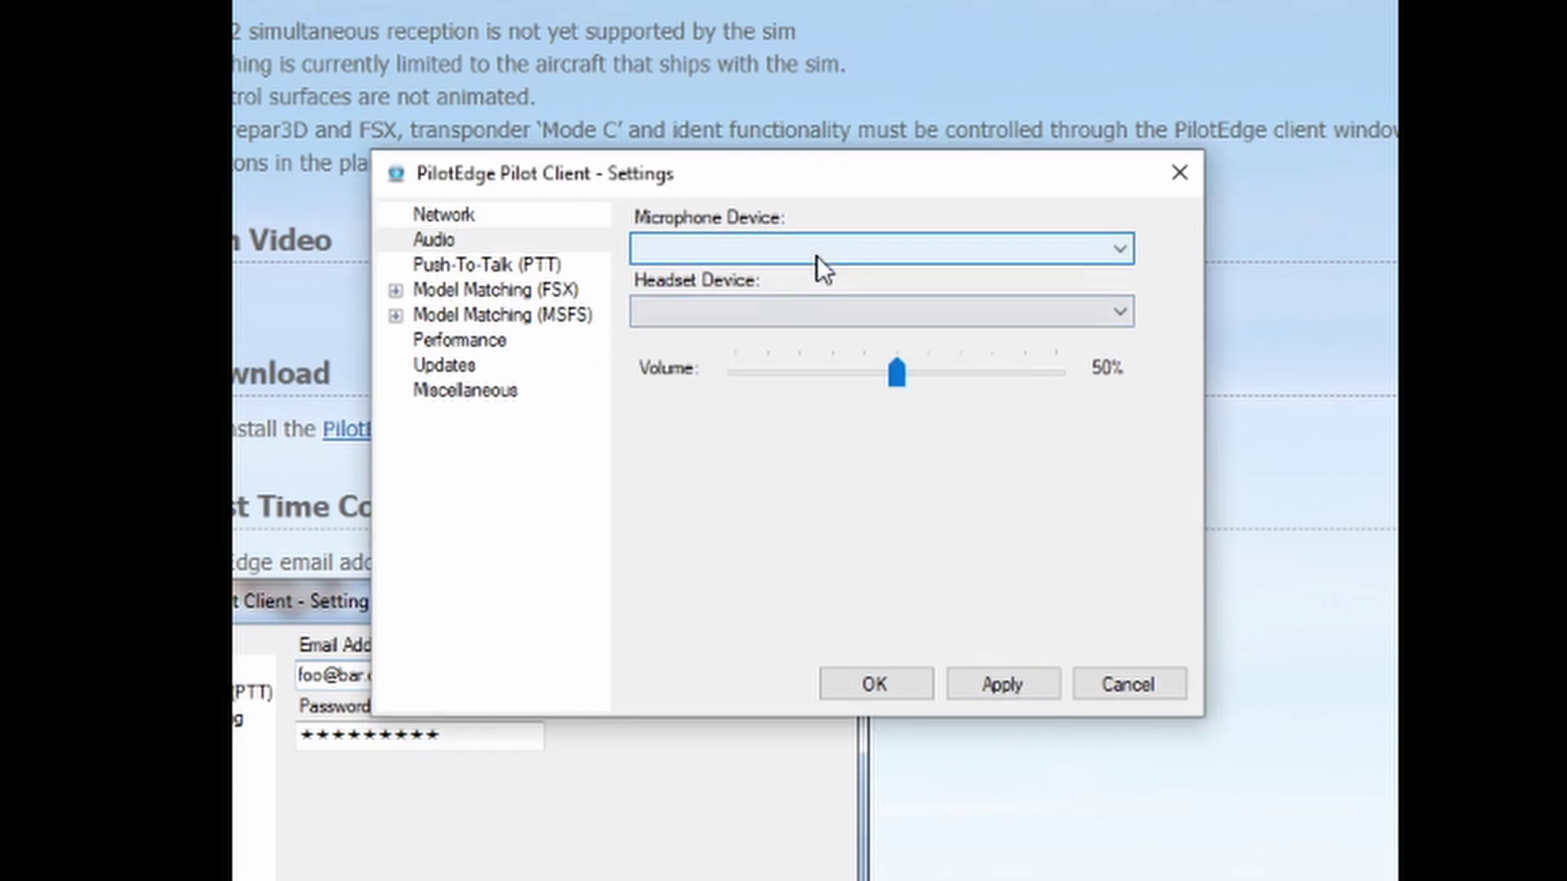
{"action": "left_click", "coordinate": [816, 256]}
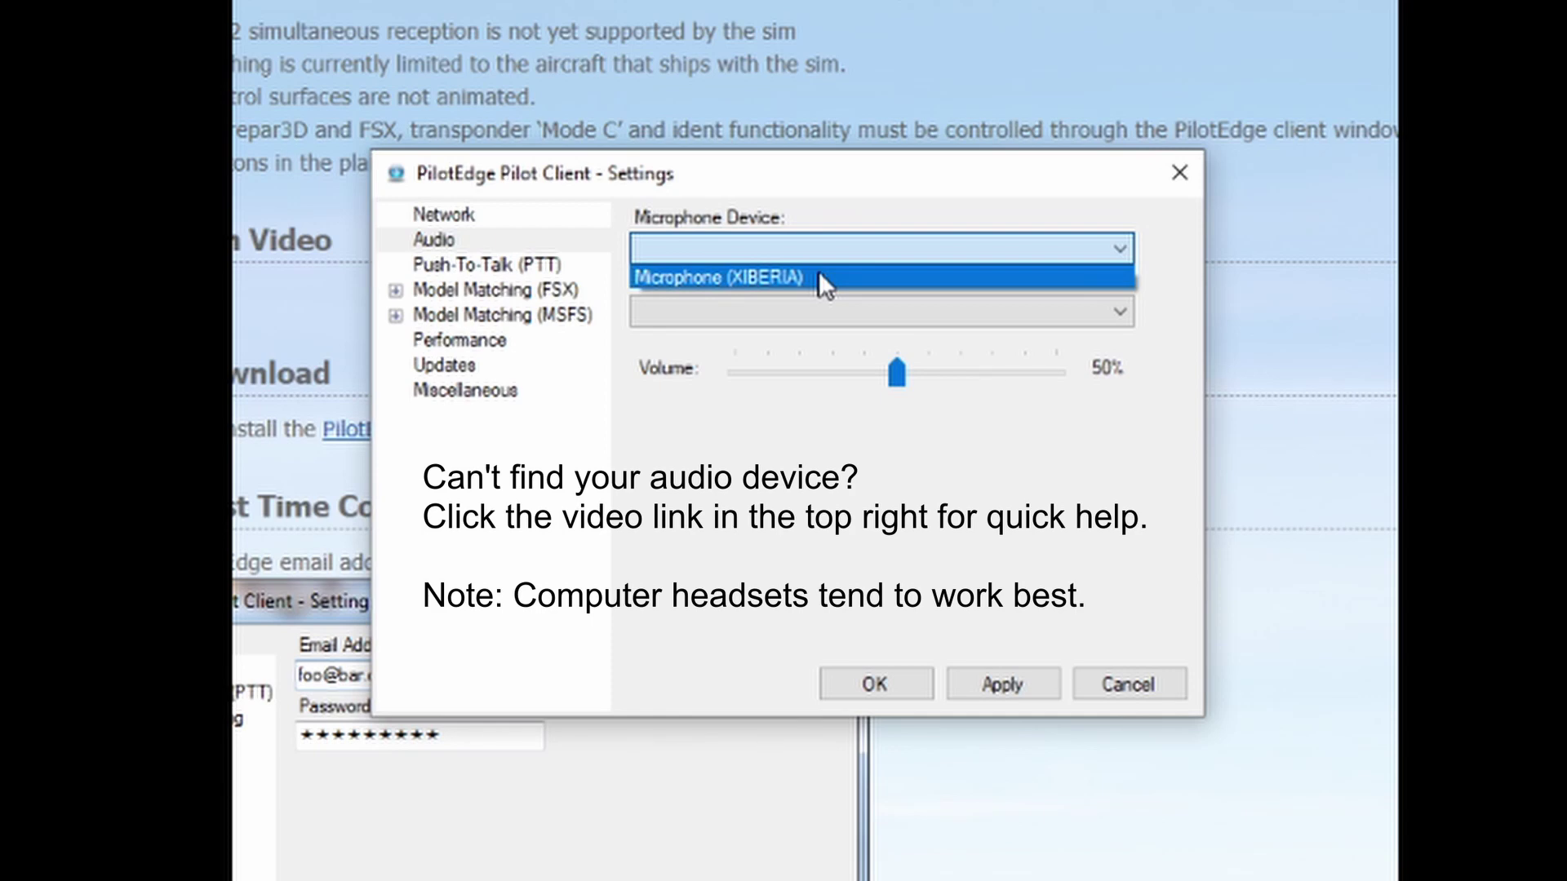
{"action": "left_click", "coordinate": [819, 271]}
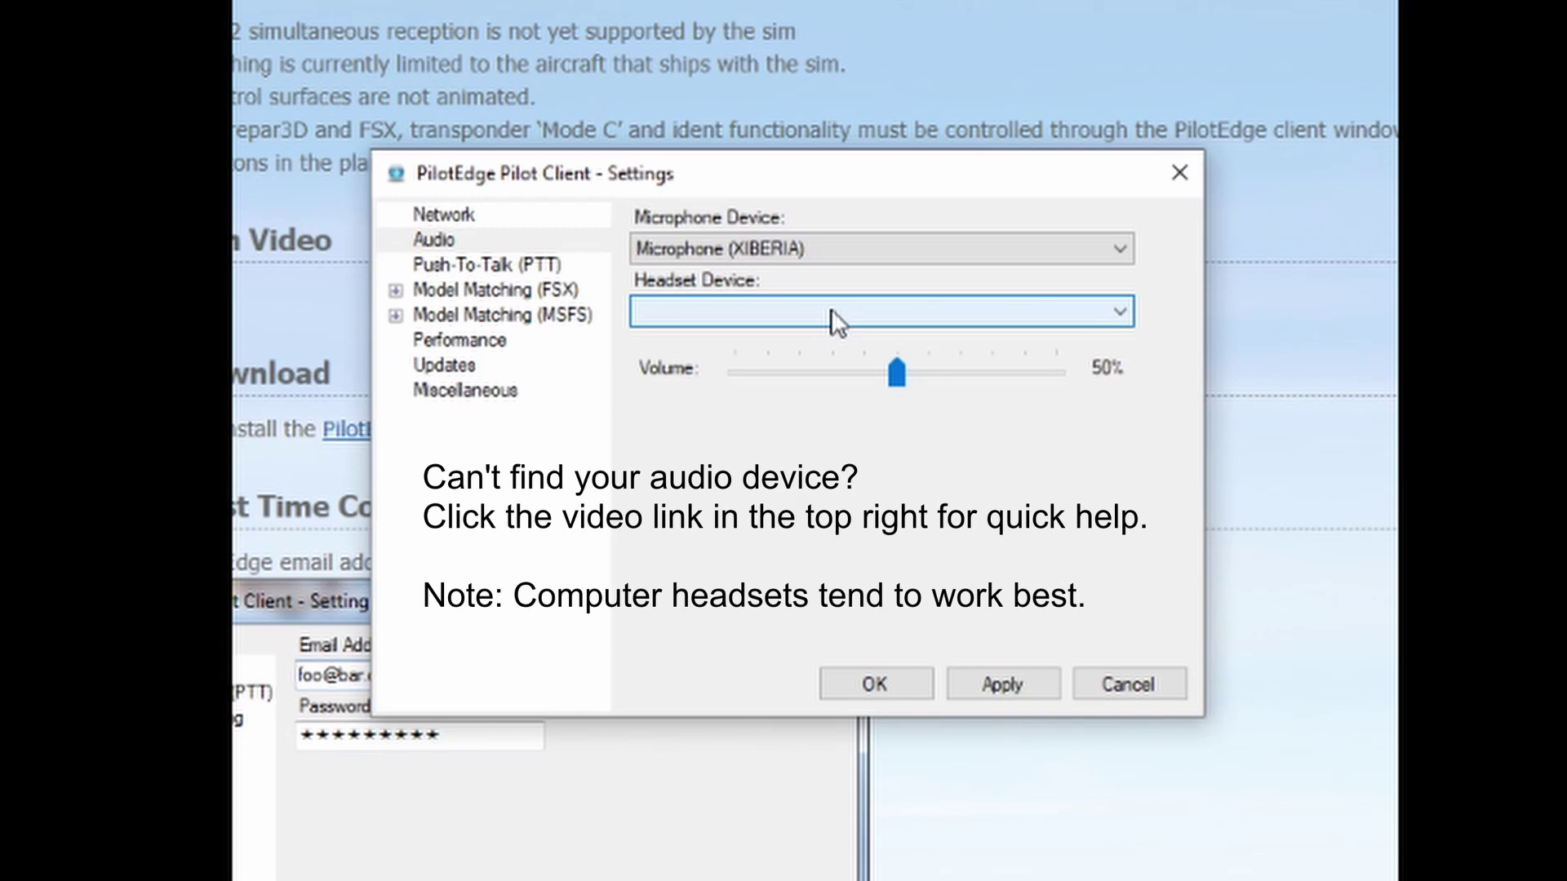
{"action": "left_click", "coordinate": [833, 309]}
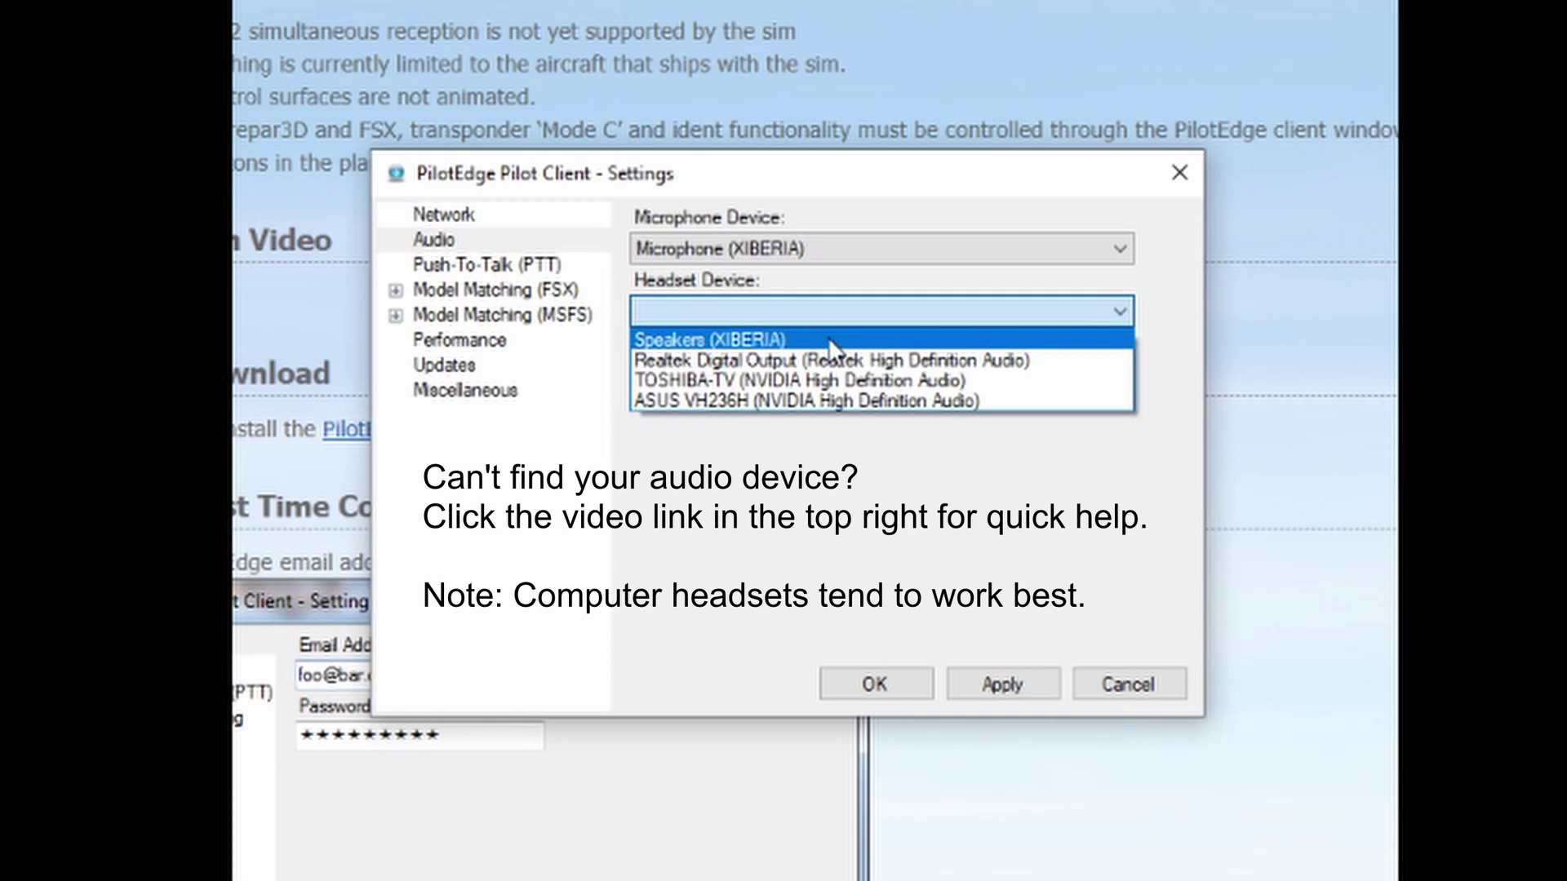
{"action": "left_click", "coordinate": [830, 346]}
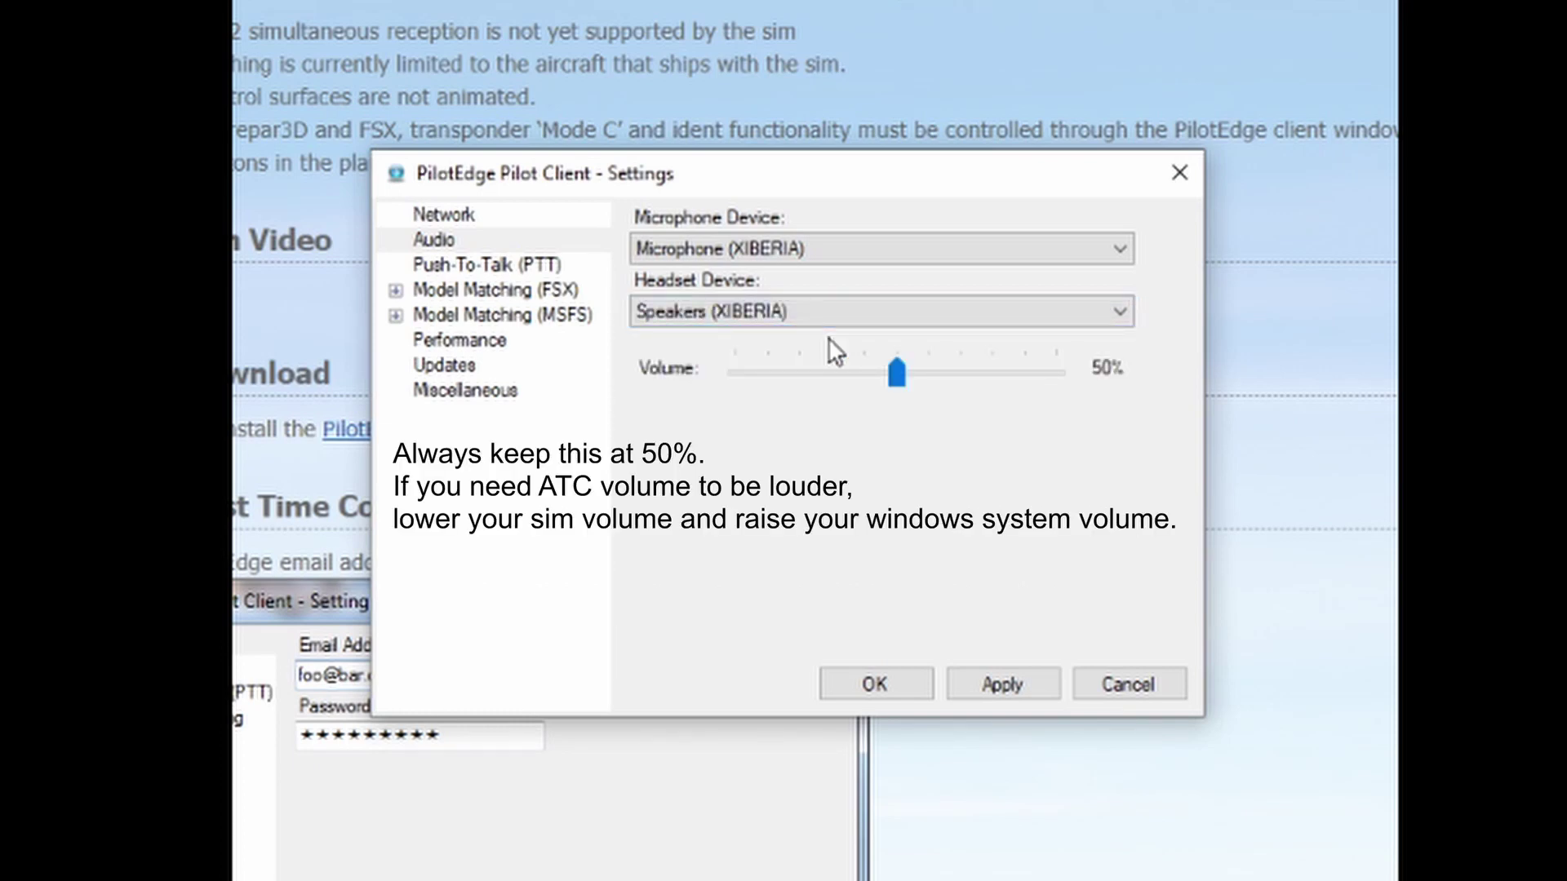
{"action": "left_click", "coordinate": [1015, 688]}
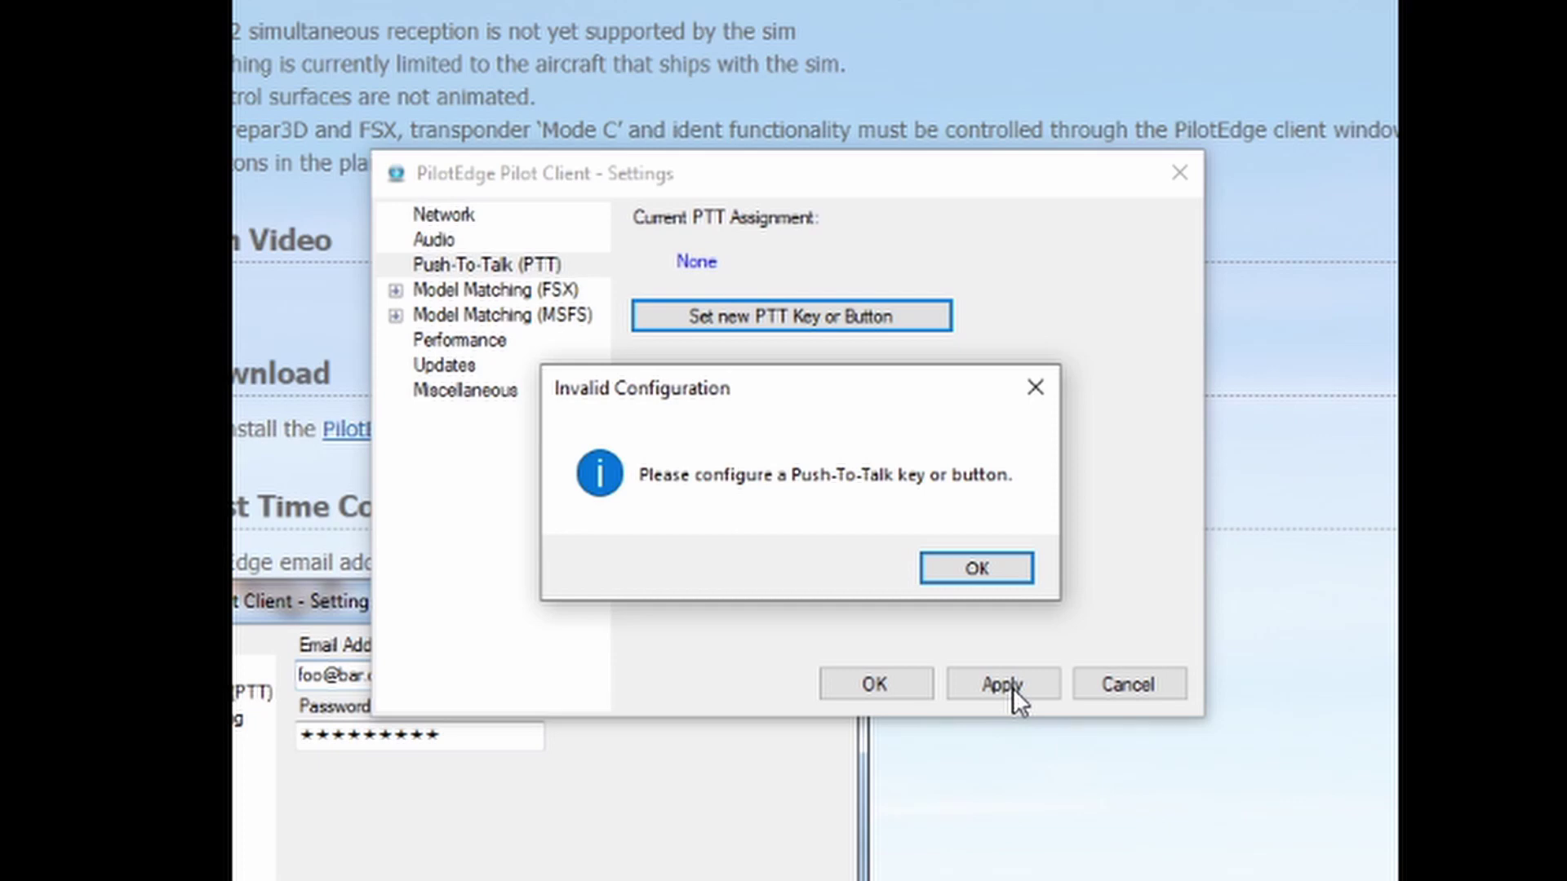
- Assign push-to-talk to Button 1 on Alpha Flight Controls, then apply and close Settings
{"action": "left_click", "coordinate": [989, 571]}
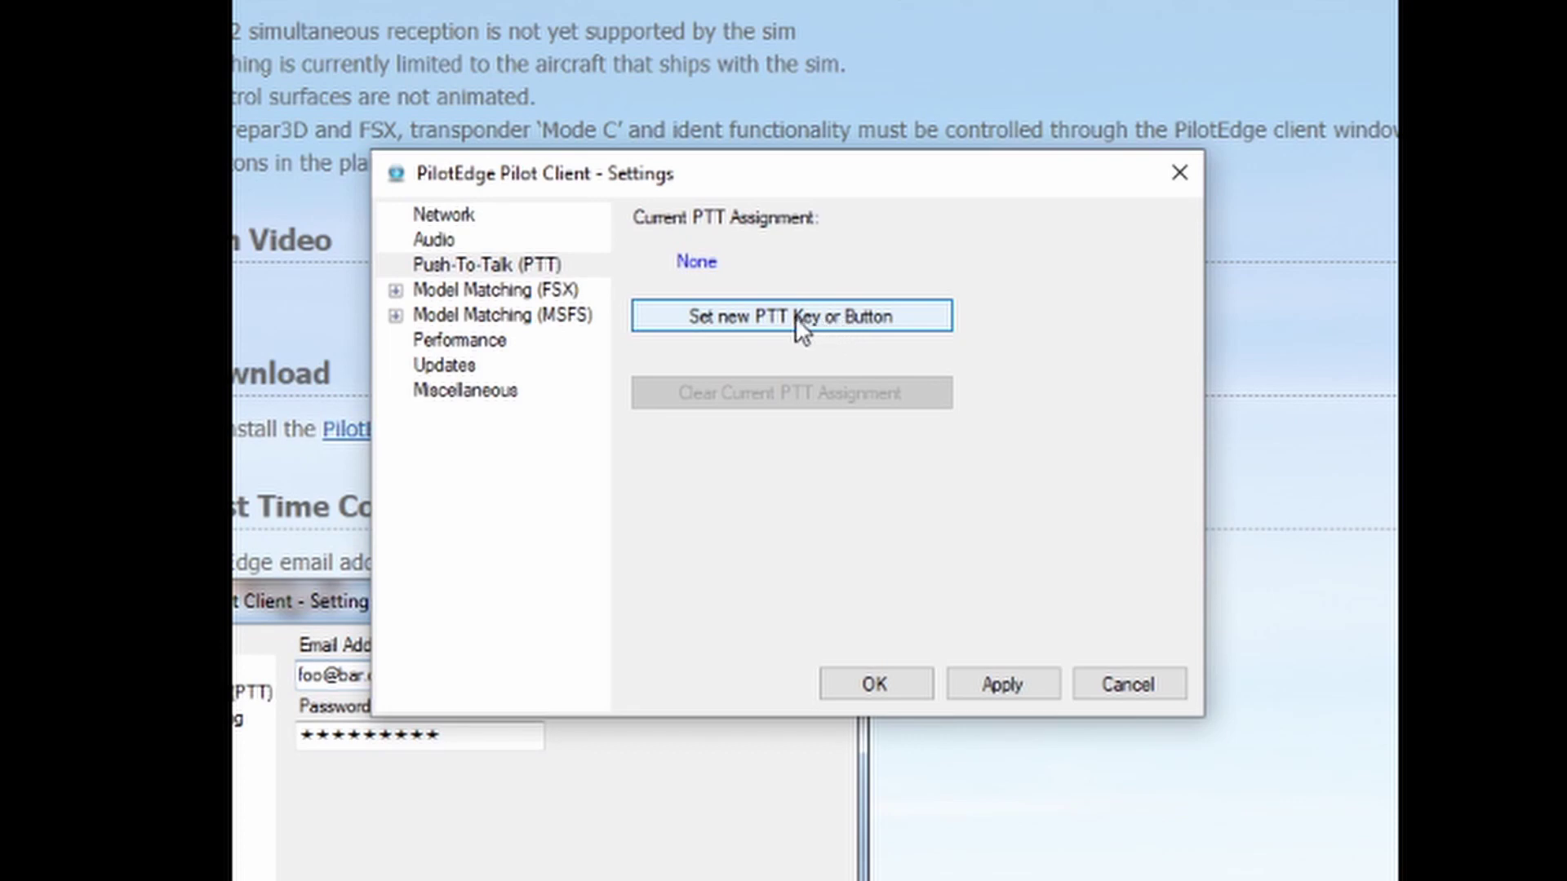
{"action": "left_click", "coordinate": [873, 317]}
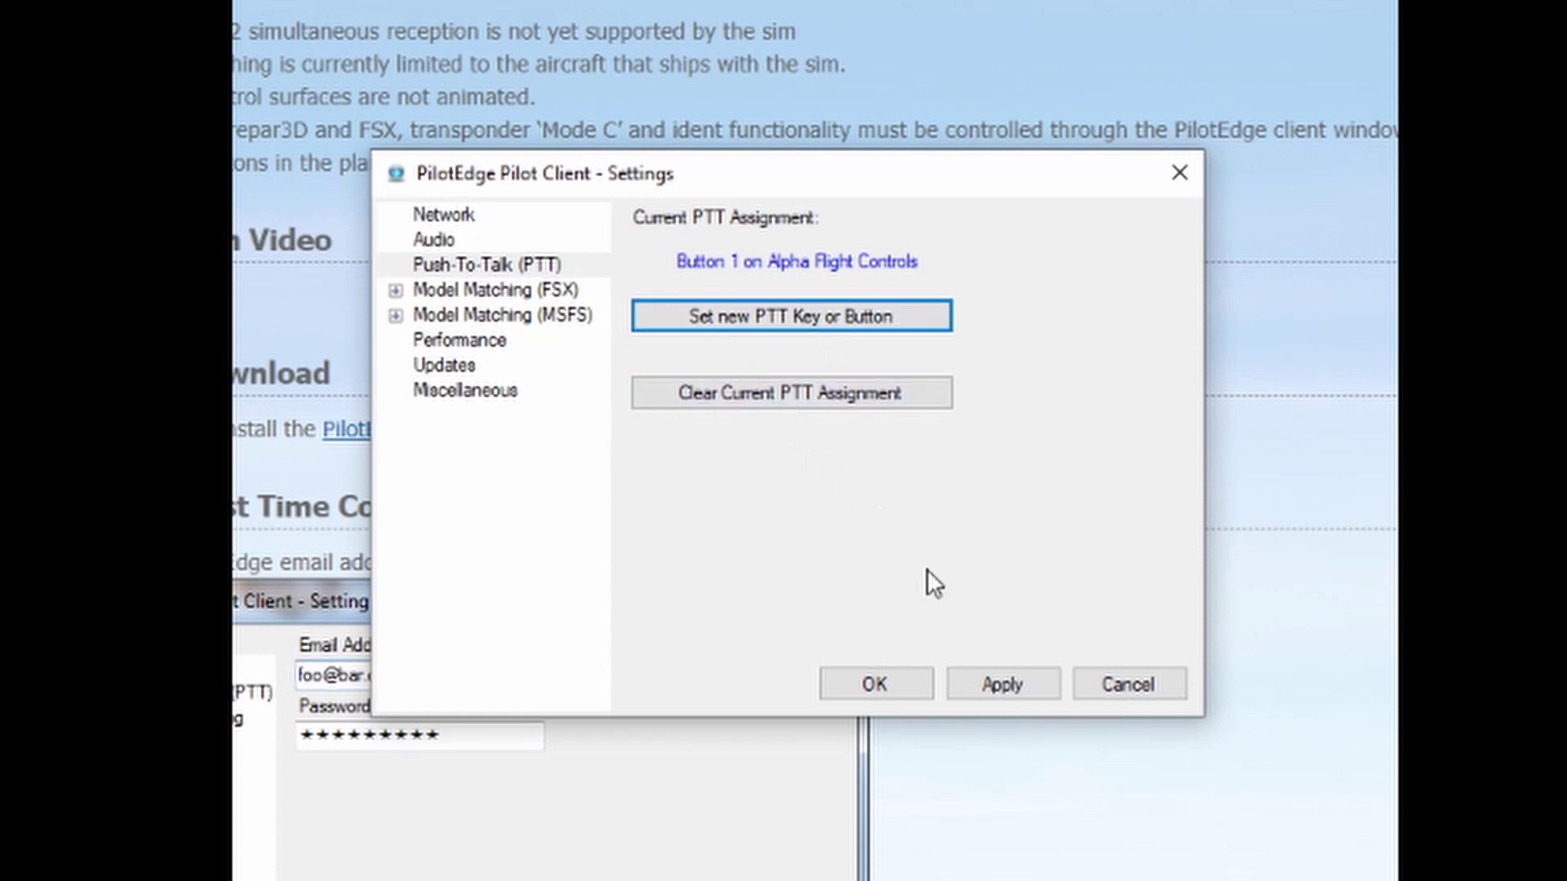
{"action": "left_click", "coordinate": [1021, 698]}
{"action": "left_click", "coordinate": [889, 685]}
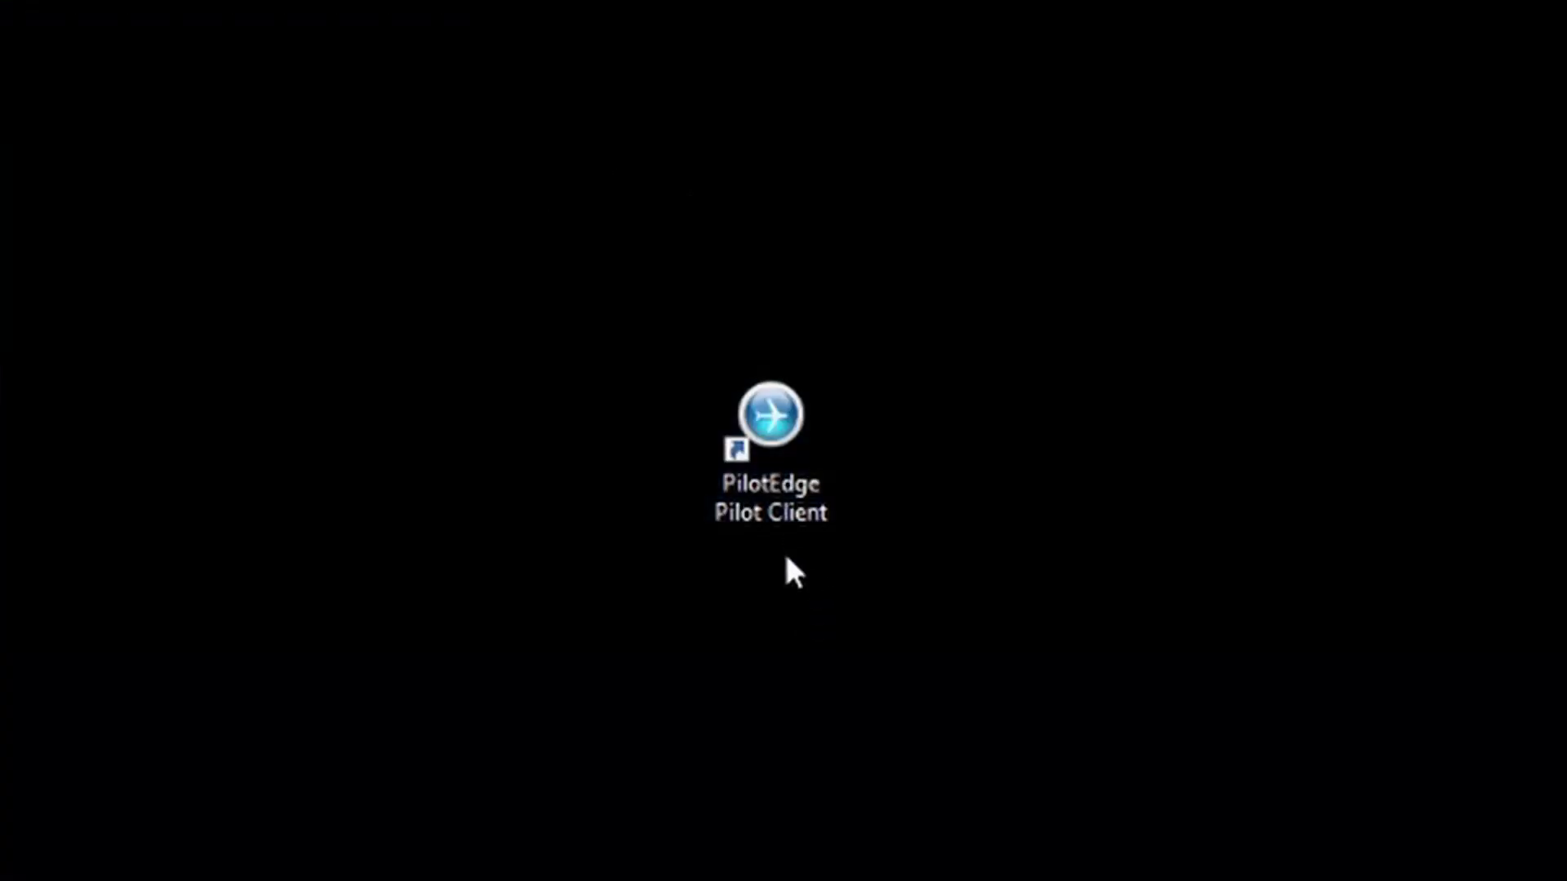
- Search Windows for 'pilot client' to launch the PilotEdge Pilot Client
{"action": "left_click", "coordinate": [219, 854]}
{"action": "type", "text": "pilot client"}
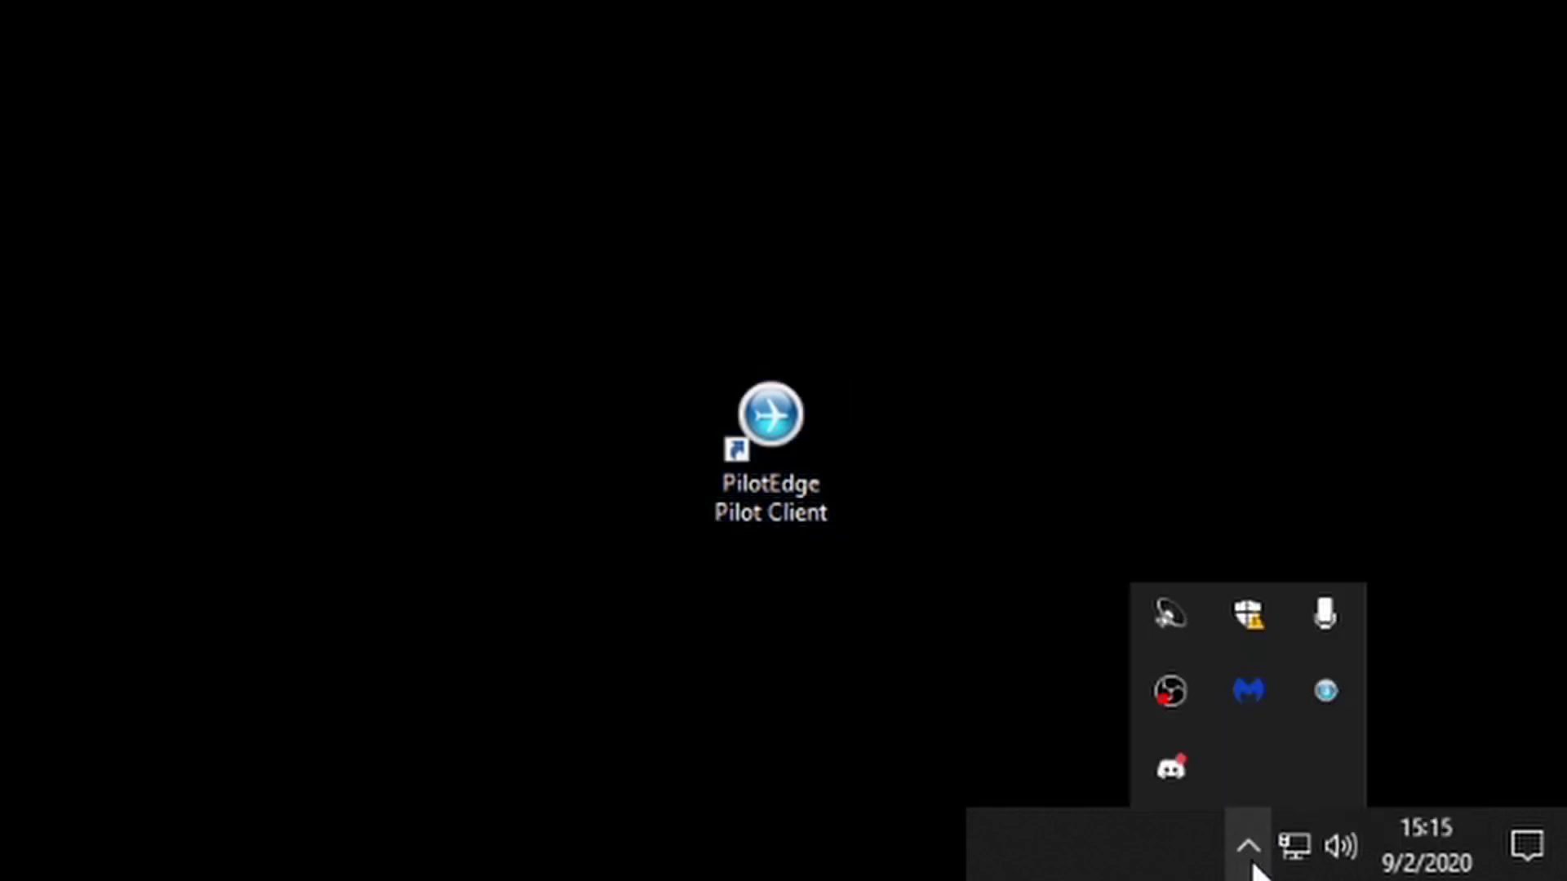
- Launch the PilotEdge web interface from the client's tray icon menu
{"action": "right_click", "coordinate": [1336, 716]}
{"action": "right_click", "coordinate": [1330, 700]}
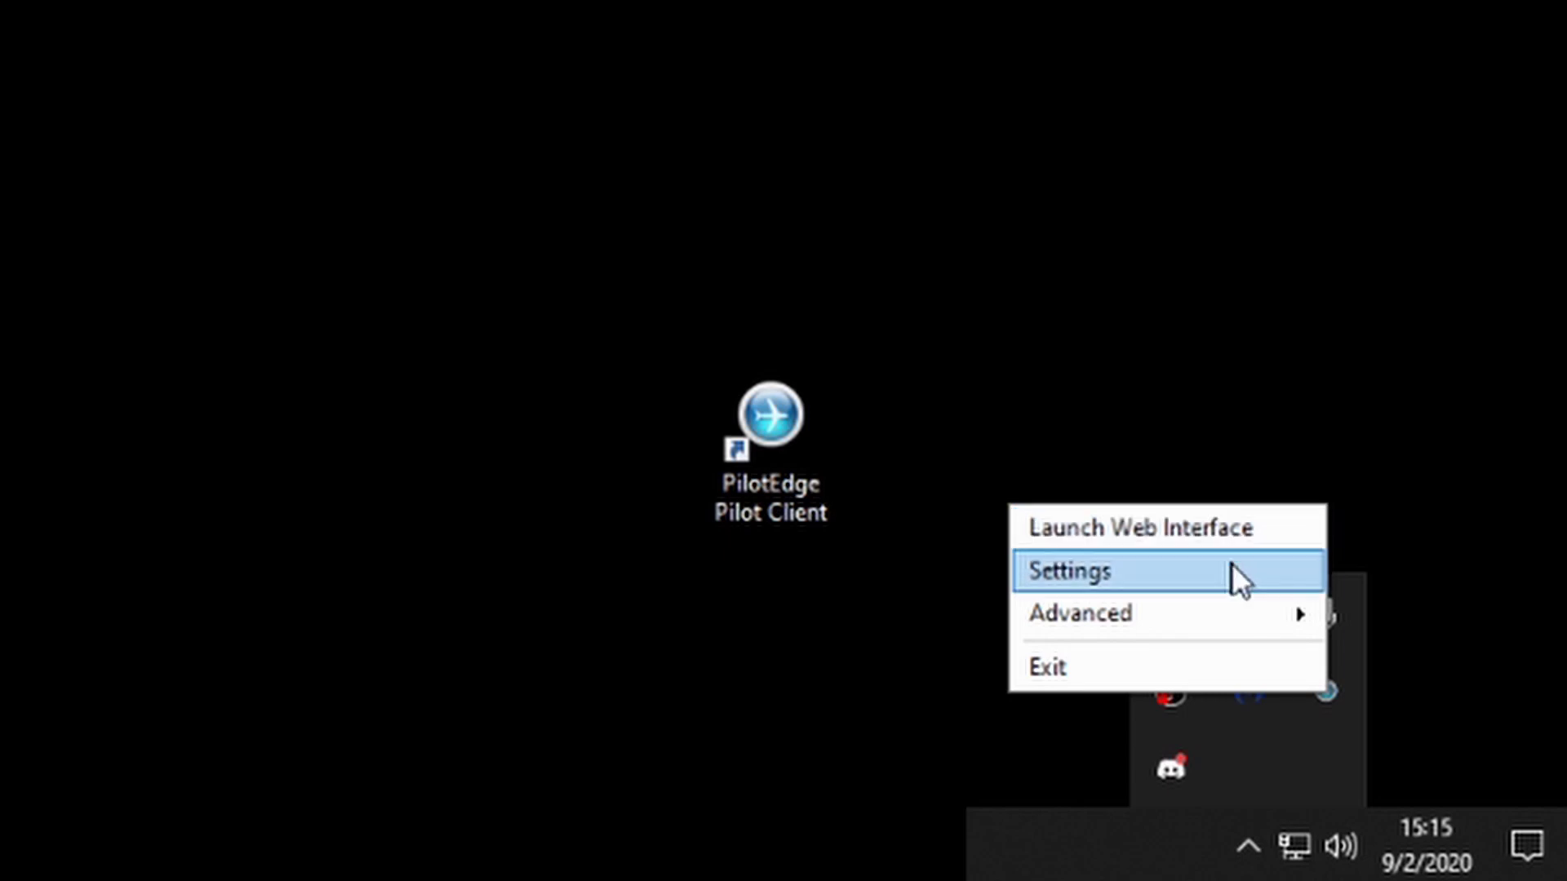
{"action": "left_click", "coordinate": [1240, 527]}
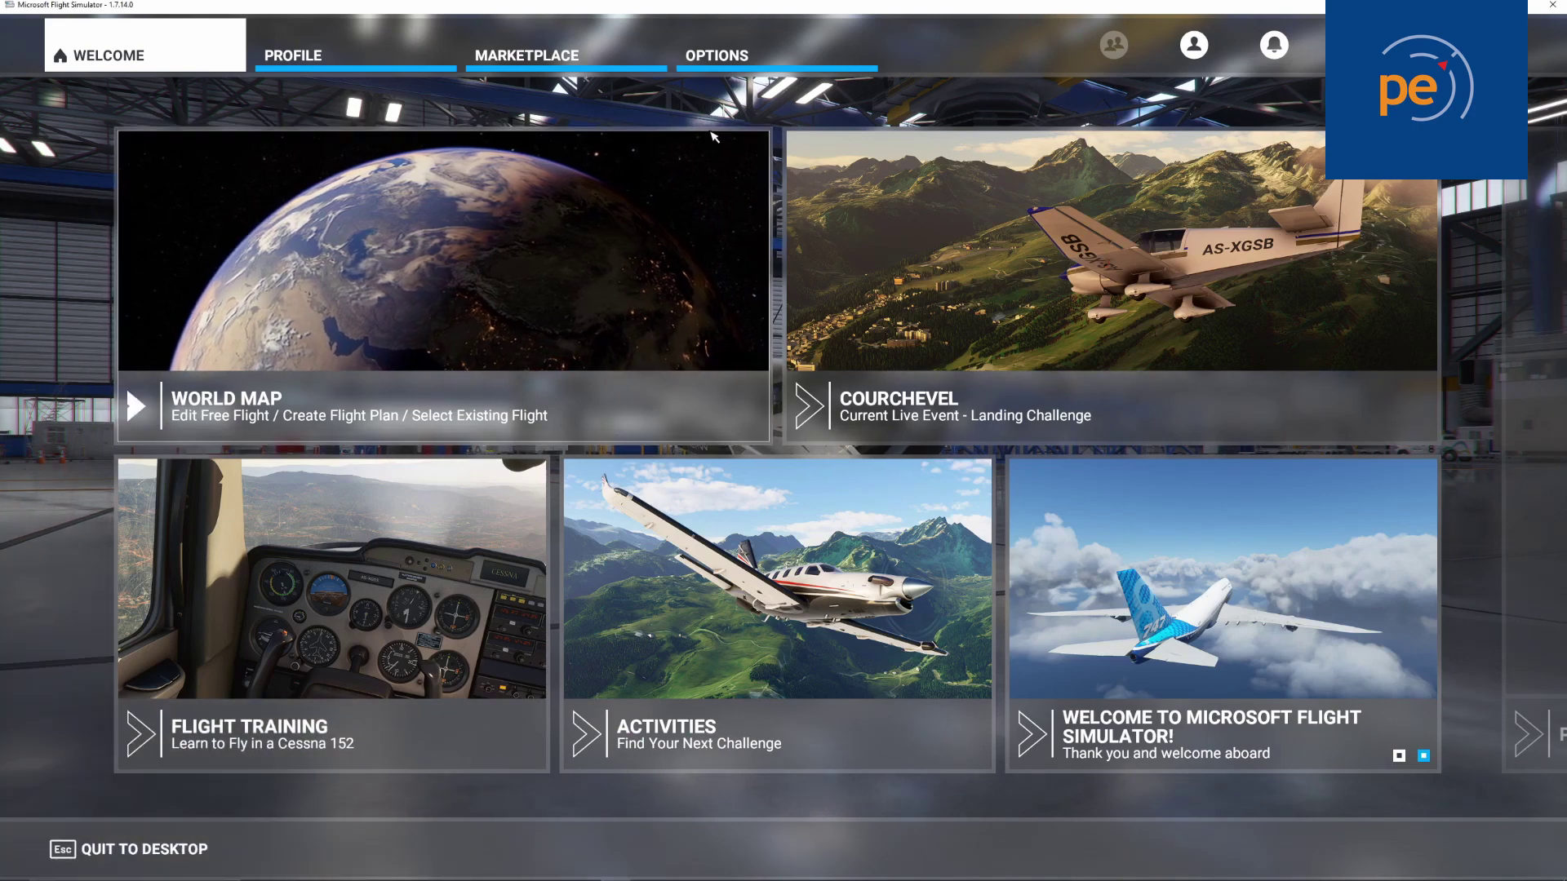
- In the simulator's General options, confirm Aircraft Traffic is off and the Voices volume is 0
{"action": "left_click", "coordinate": [718, 59]}
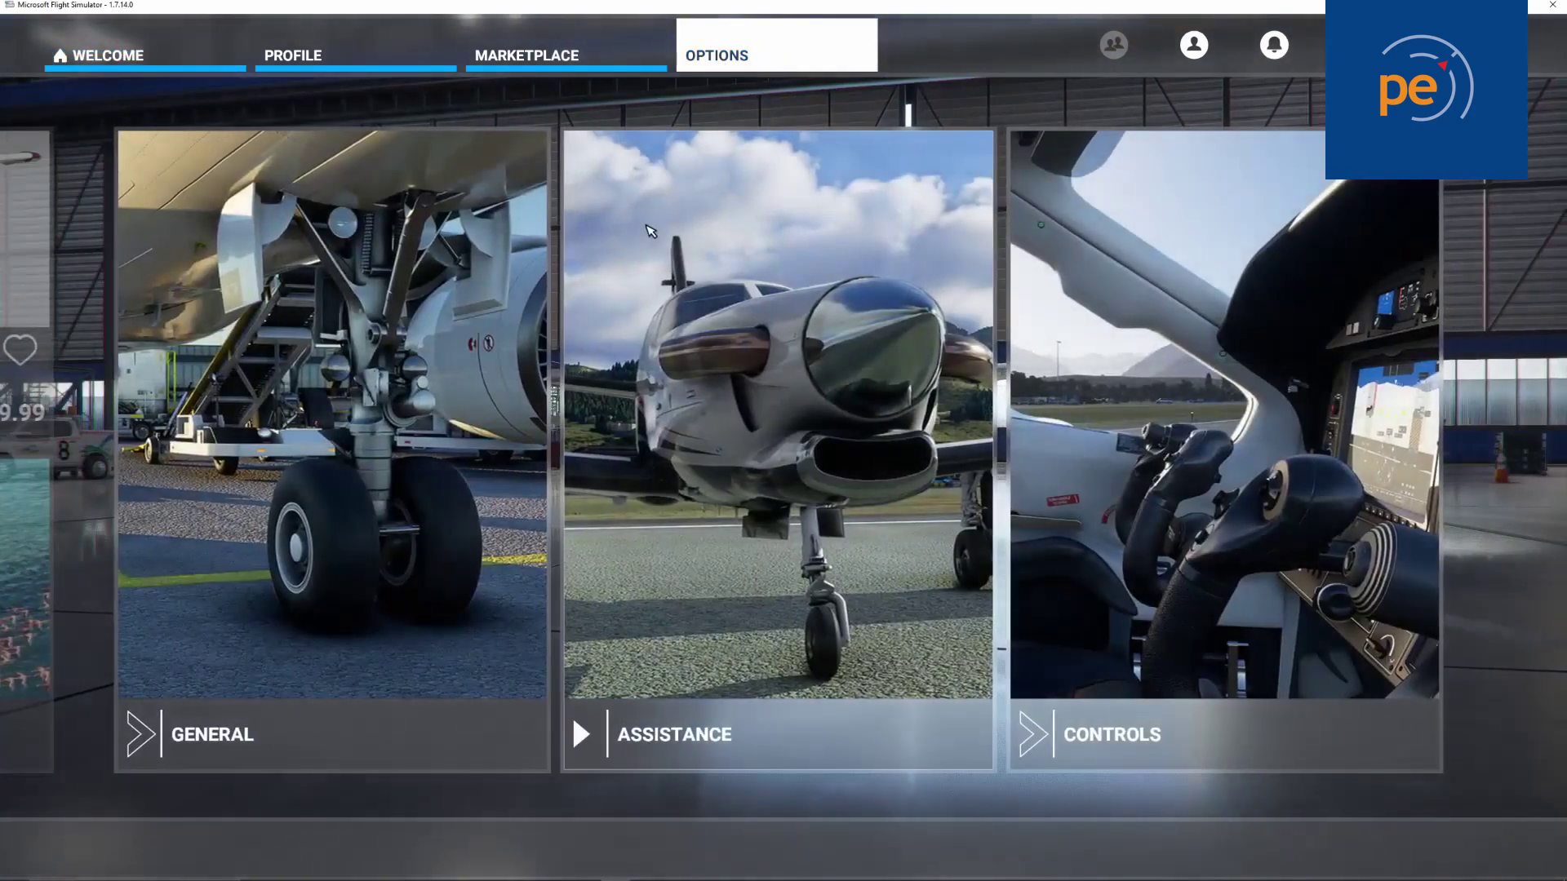
{"action": "left_click", "coordinate": [336, 551]}
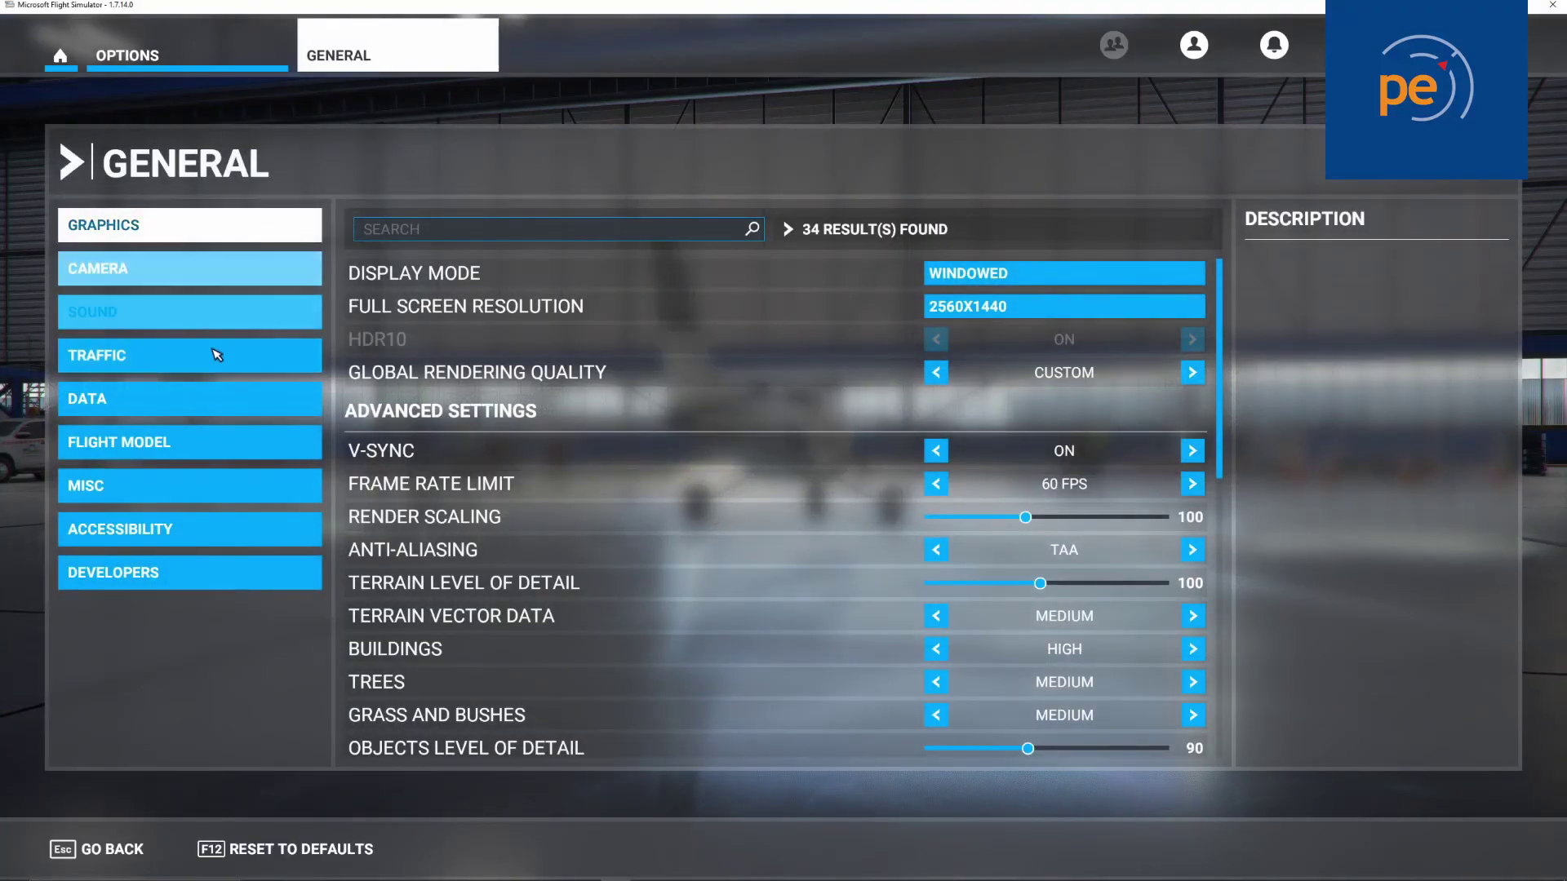
{"action": "left_click", "coordinate": [204, 365]}
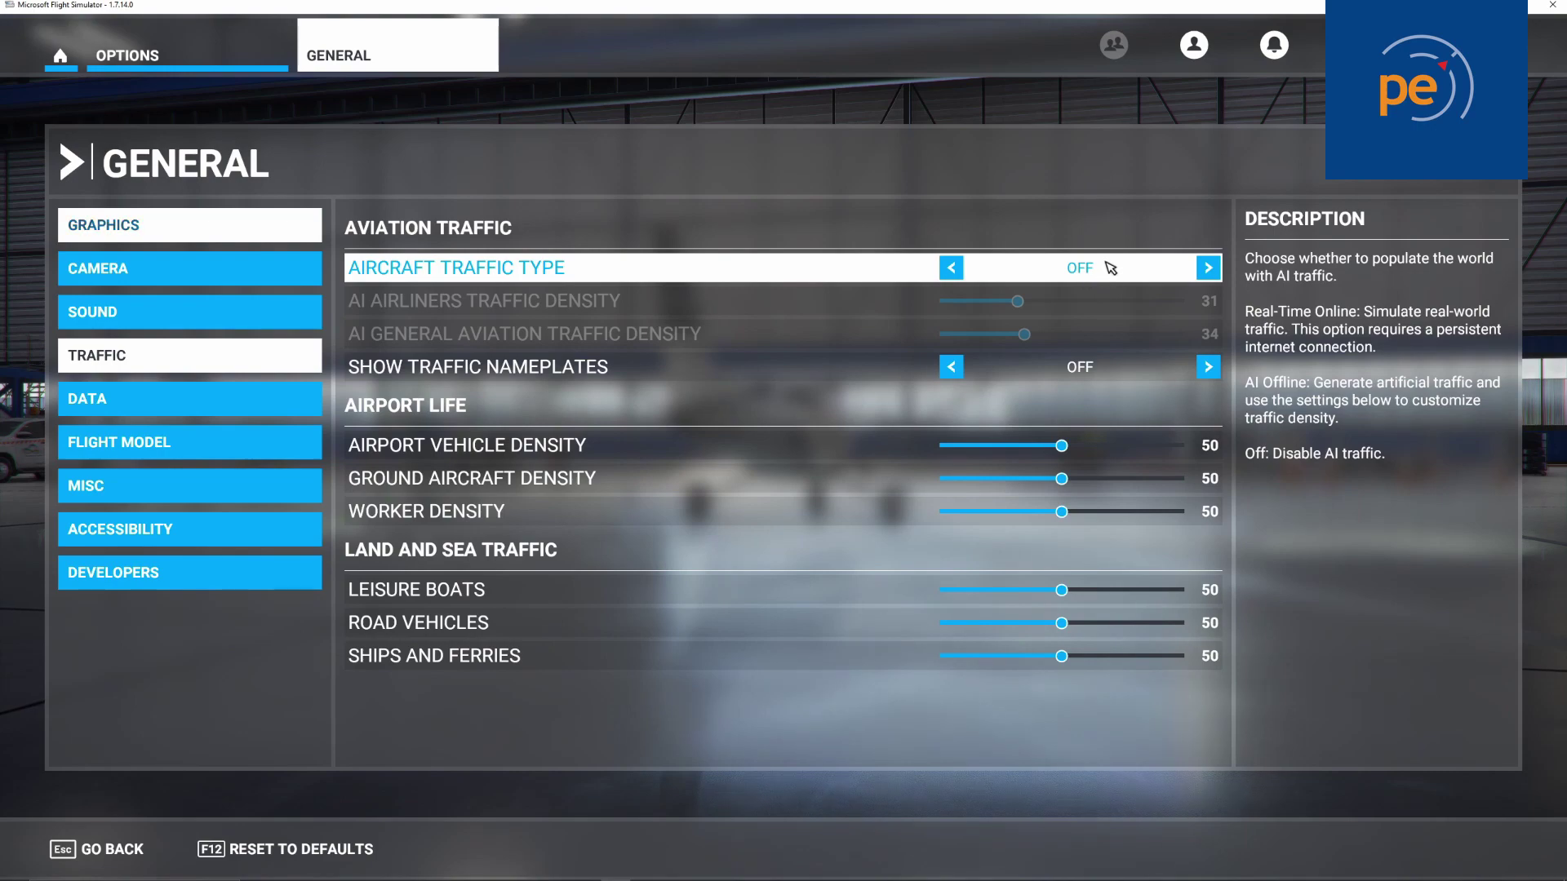
{"action": "left_click", "coordinate": [103, 308]}
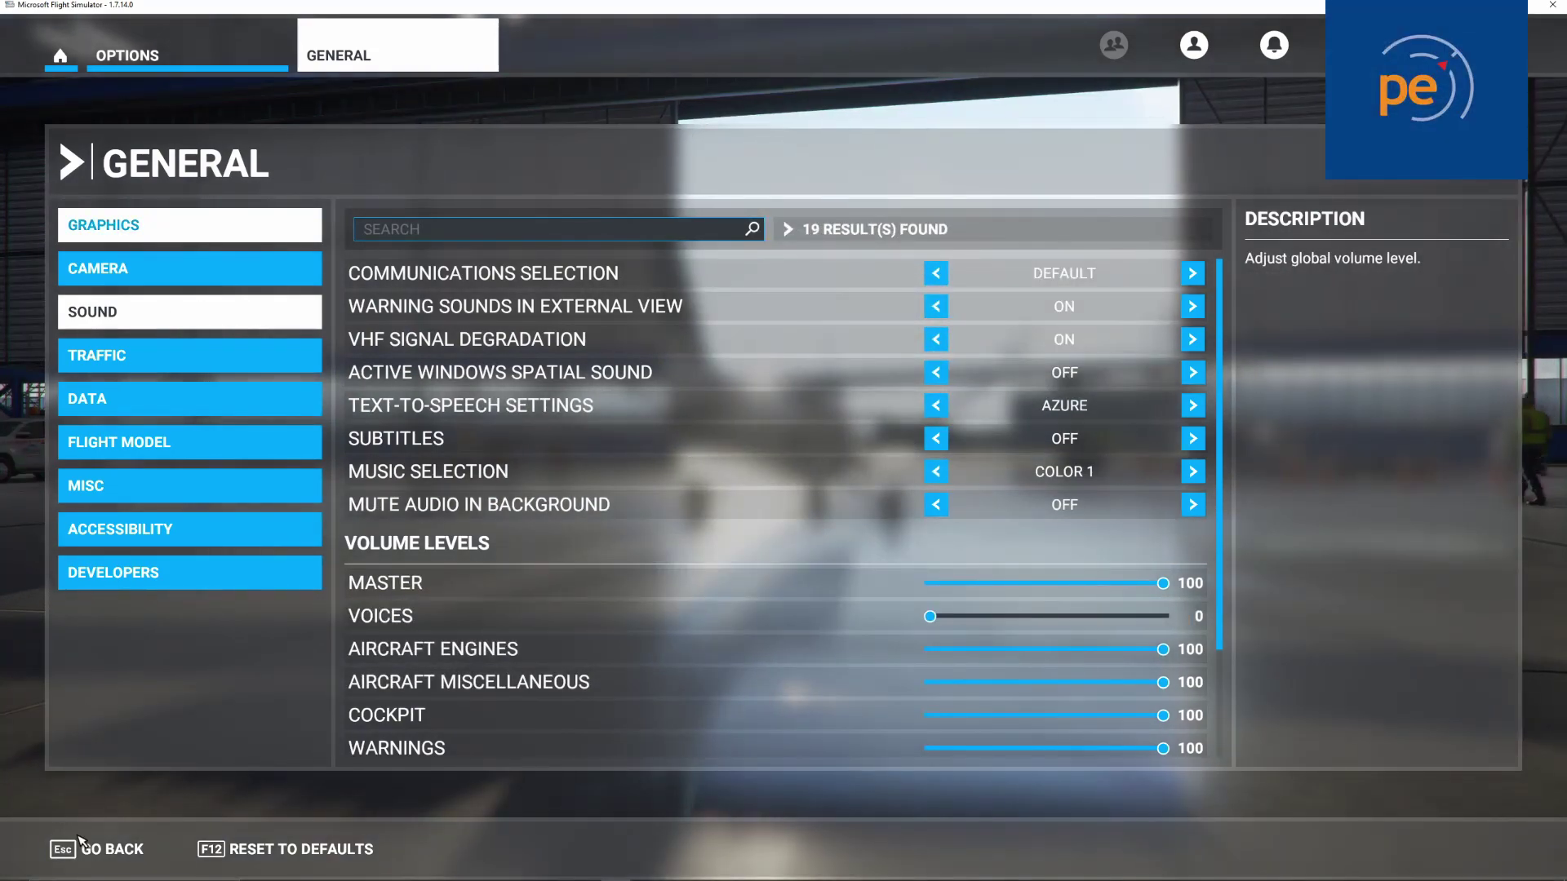
- Leave General options and open the World Map's Flight Conditions panel
{"action": "left_click", "coordinate": [82, 841]}
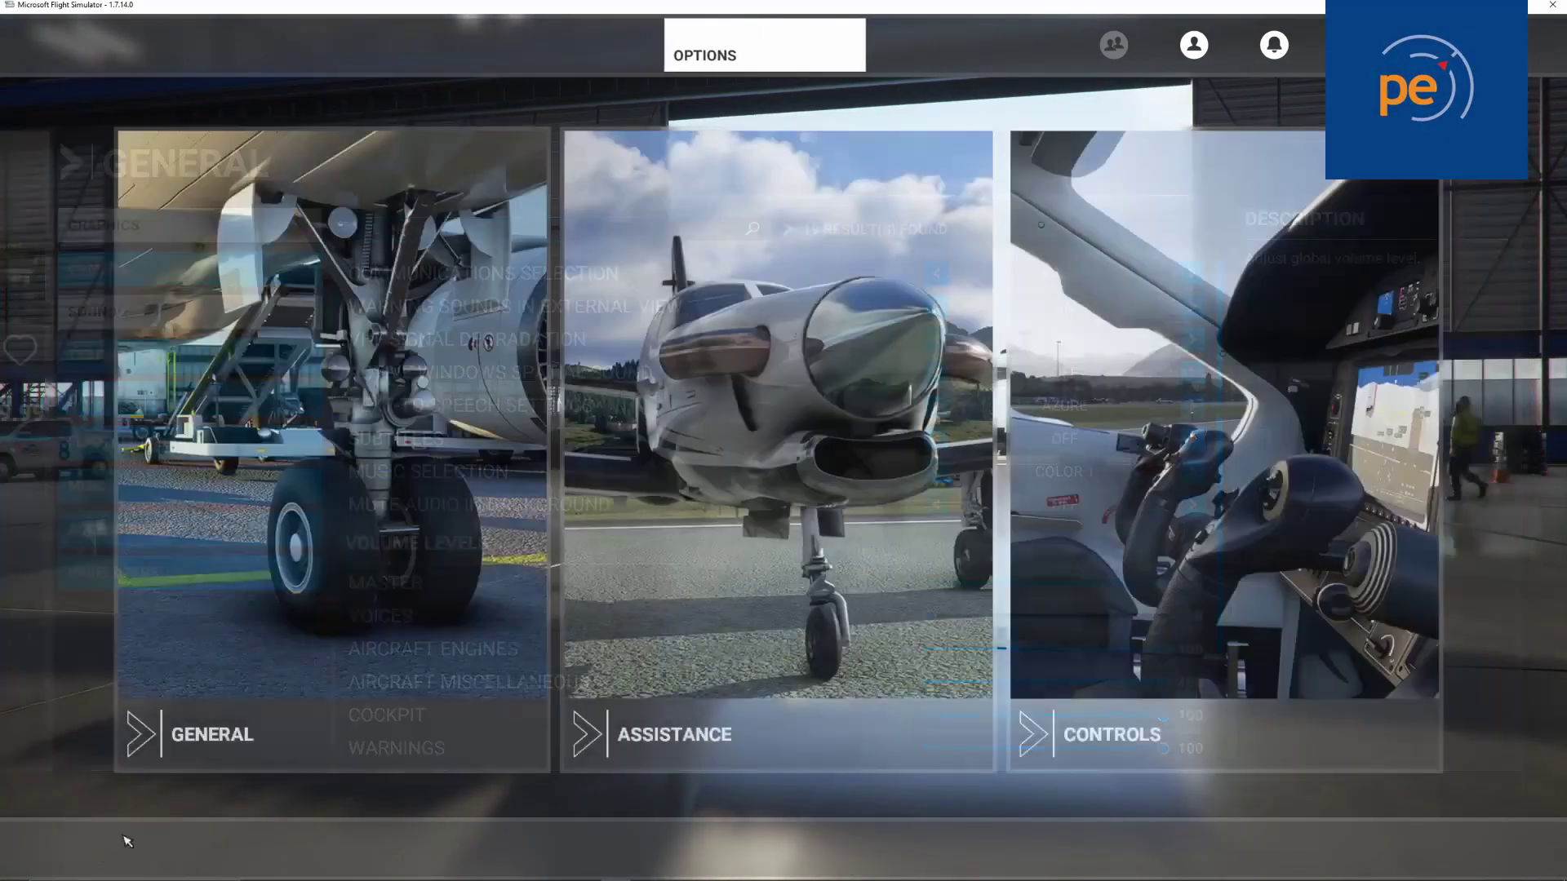
{"action": "left_click", "coordinate": [155, 59]}
{"action": "left_click", "coordinate": [571, 368]}
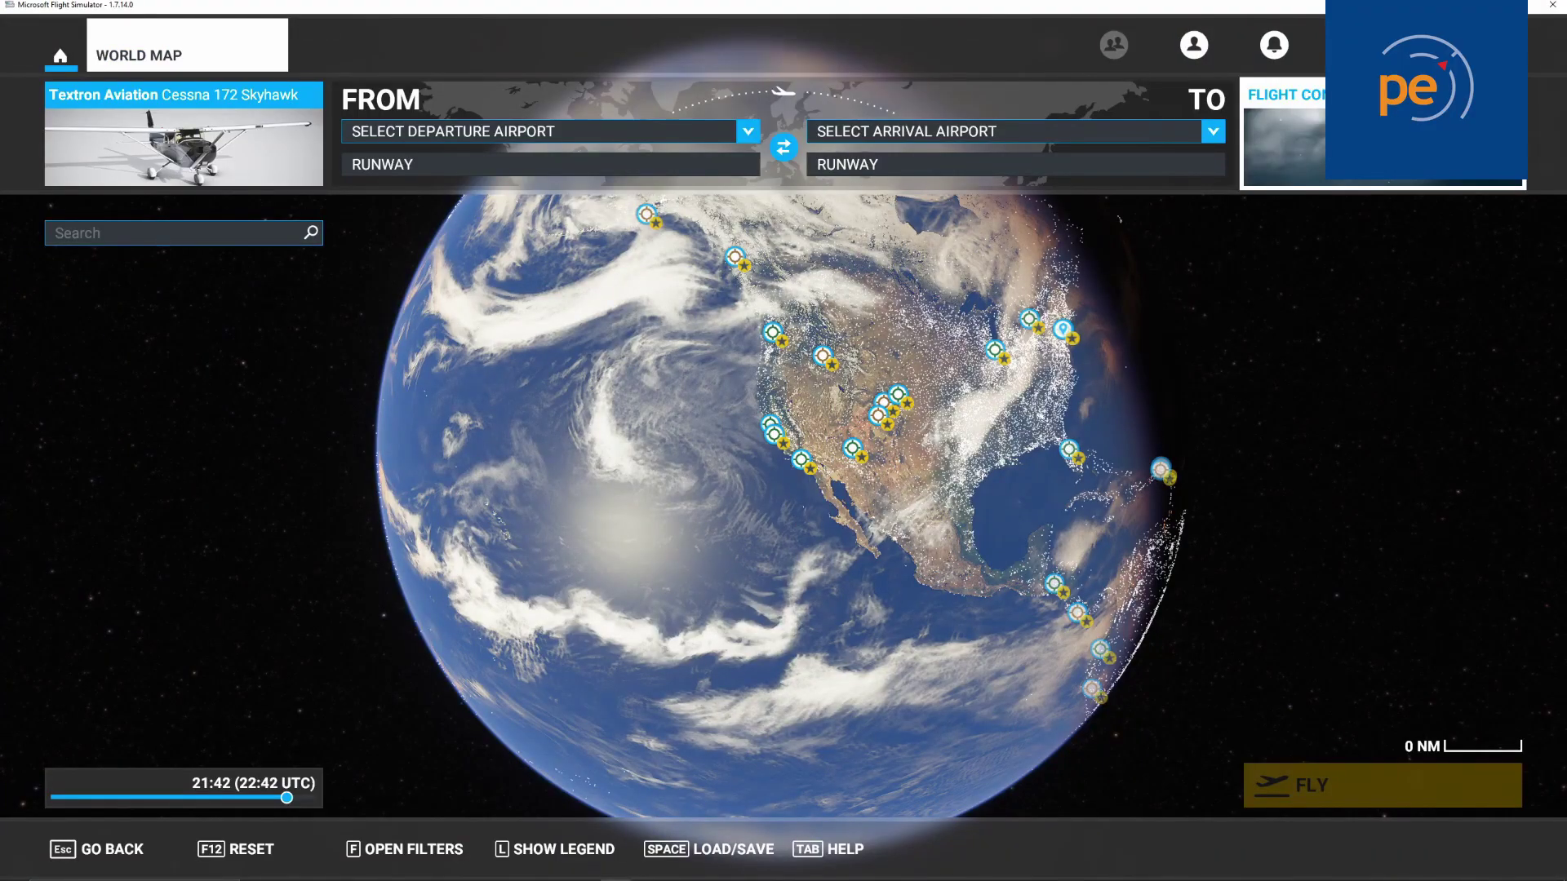
{"action": "left_click", "coordinate": [1282, 143]}
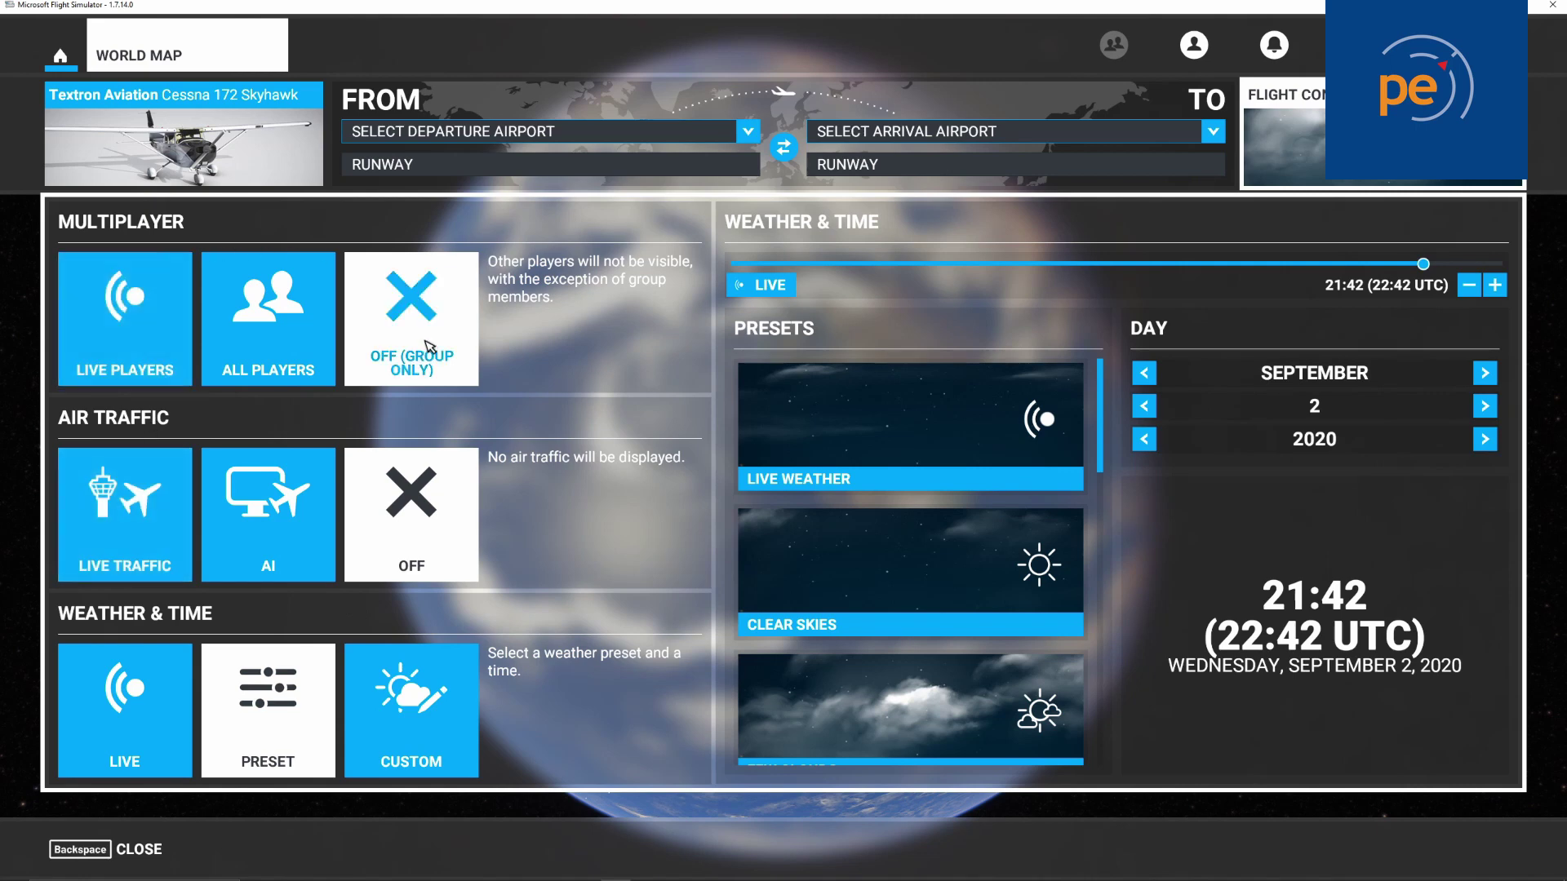
- Dismiss the conditions panel and make KSBP's Ramp 43 (GA Small) parking spot the departure
{"action": "key", "text": "BackSpace"}
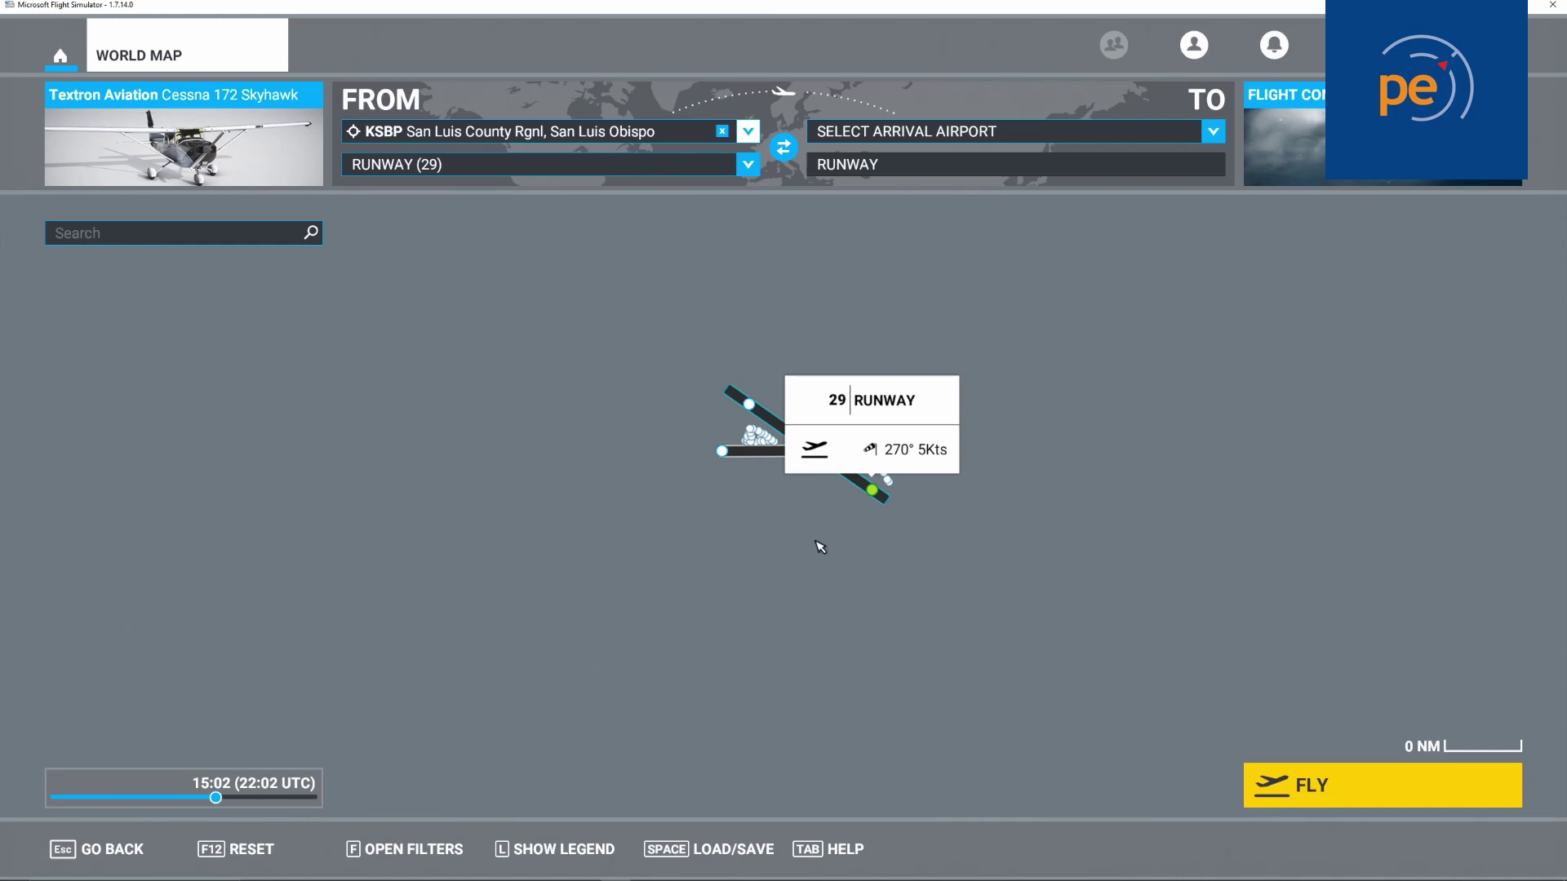
{"action": "scroll", "coordinate": [820, 547], "scroll_direction": "down", "scroll_amount": 1}
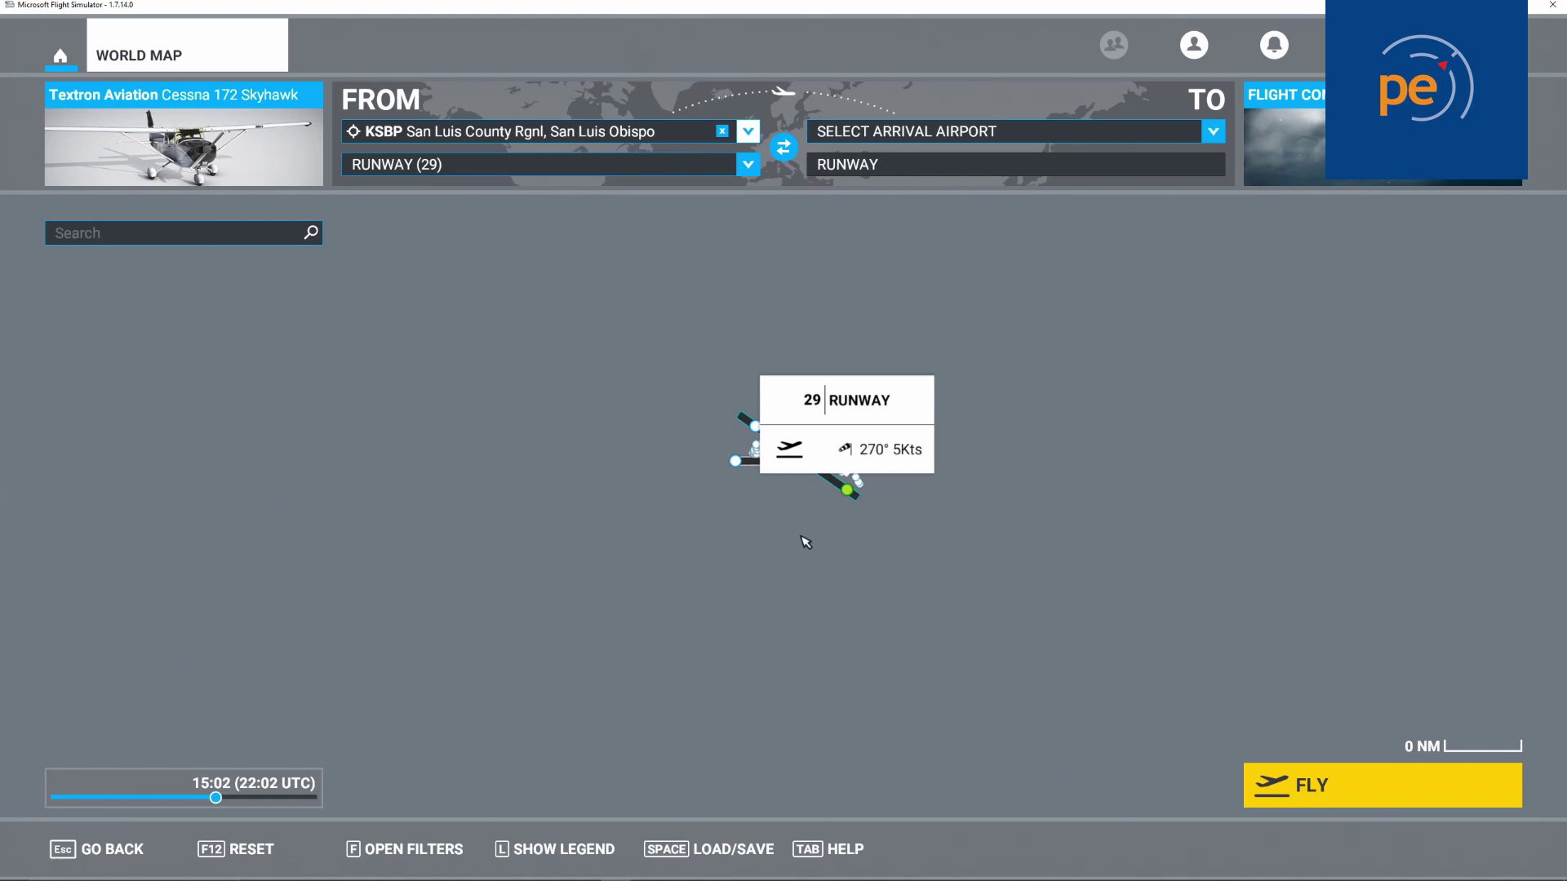
{"action": "scroll", "coordinate": [804, 542], "scroll_direction": "up", "scroll_amount": 3}
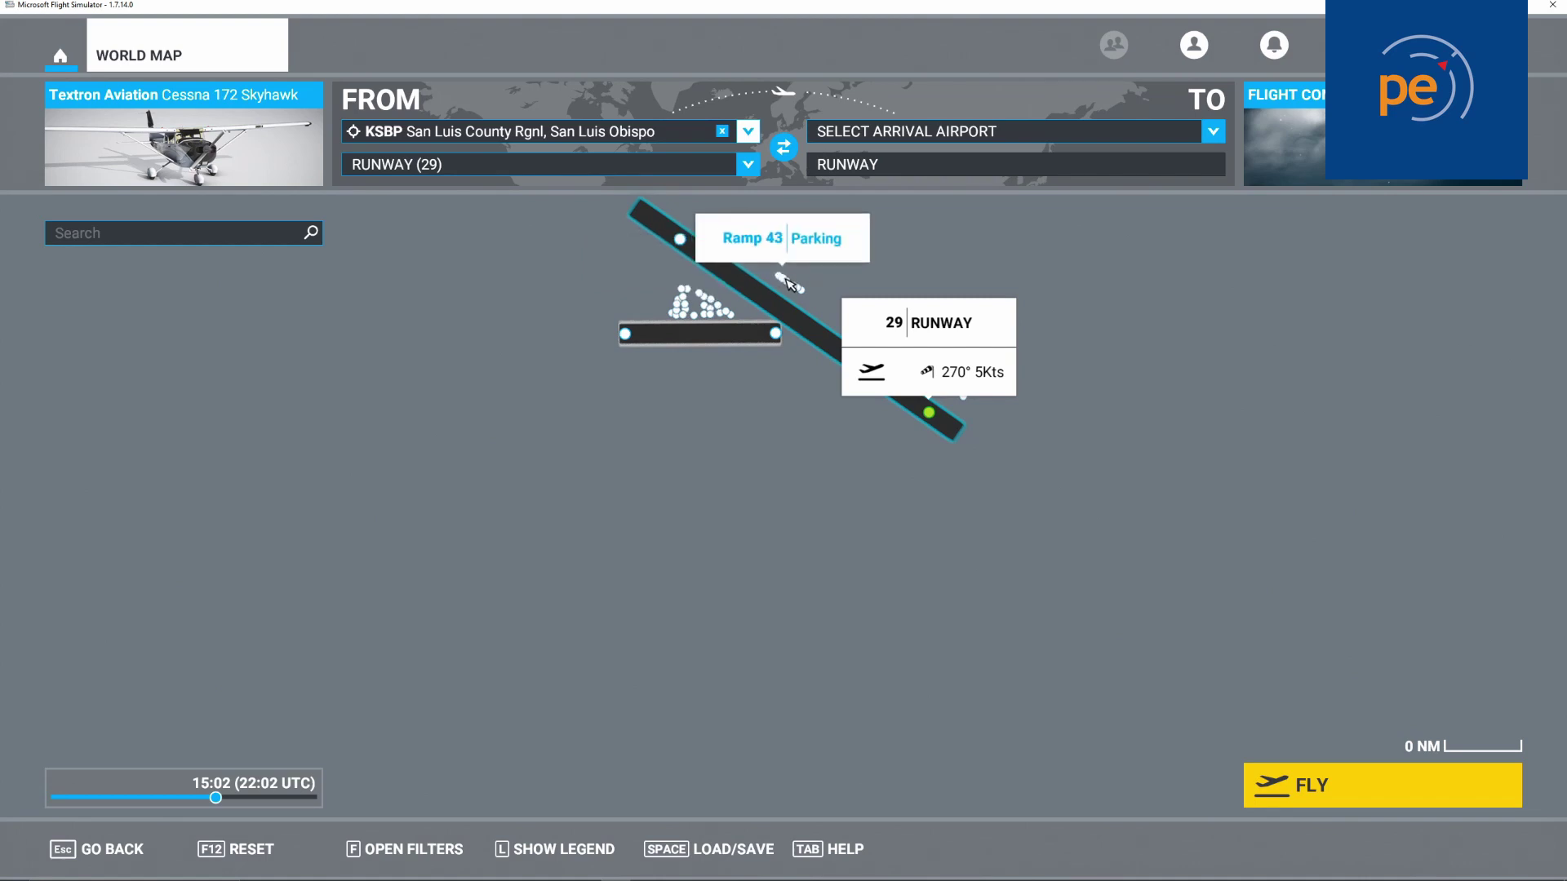
{"action": "left_click", "coordinate": [793, 282]}
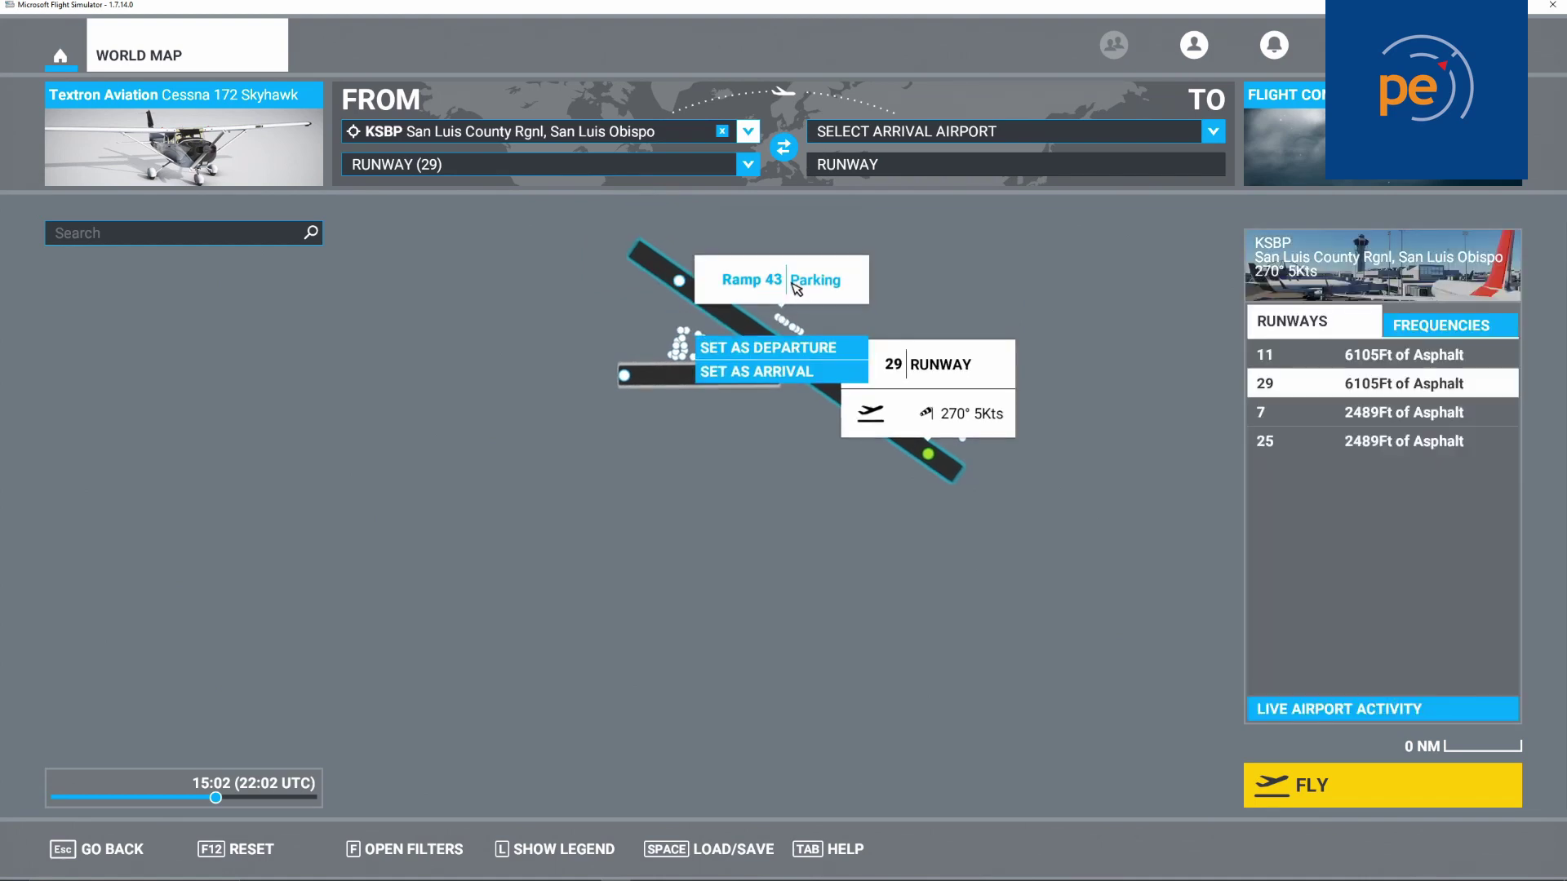
{"action": "left_click", "coordinate": [814, 351]}
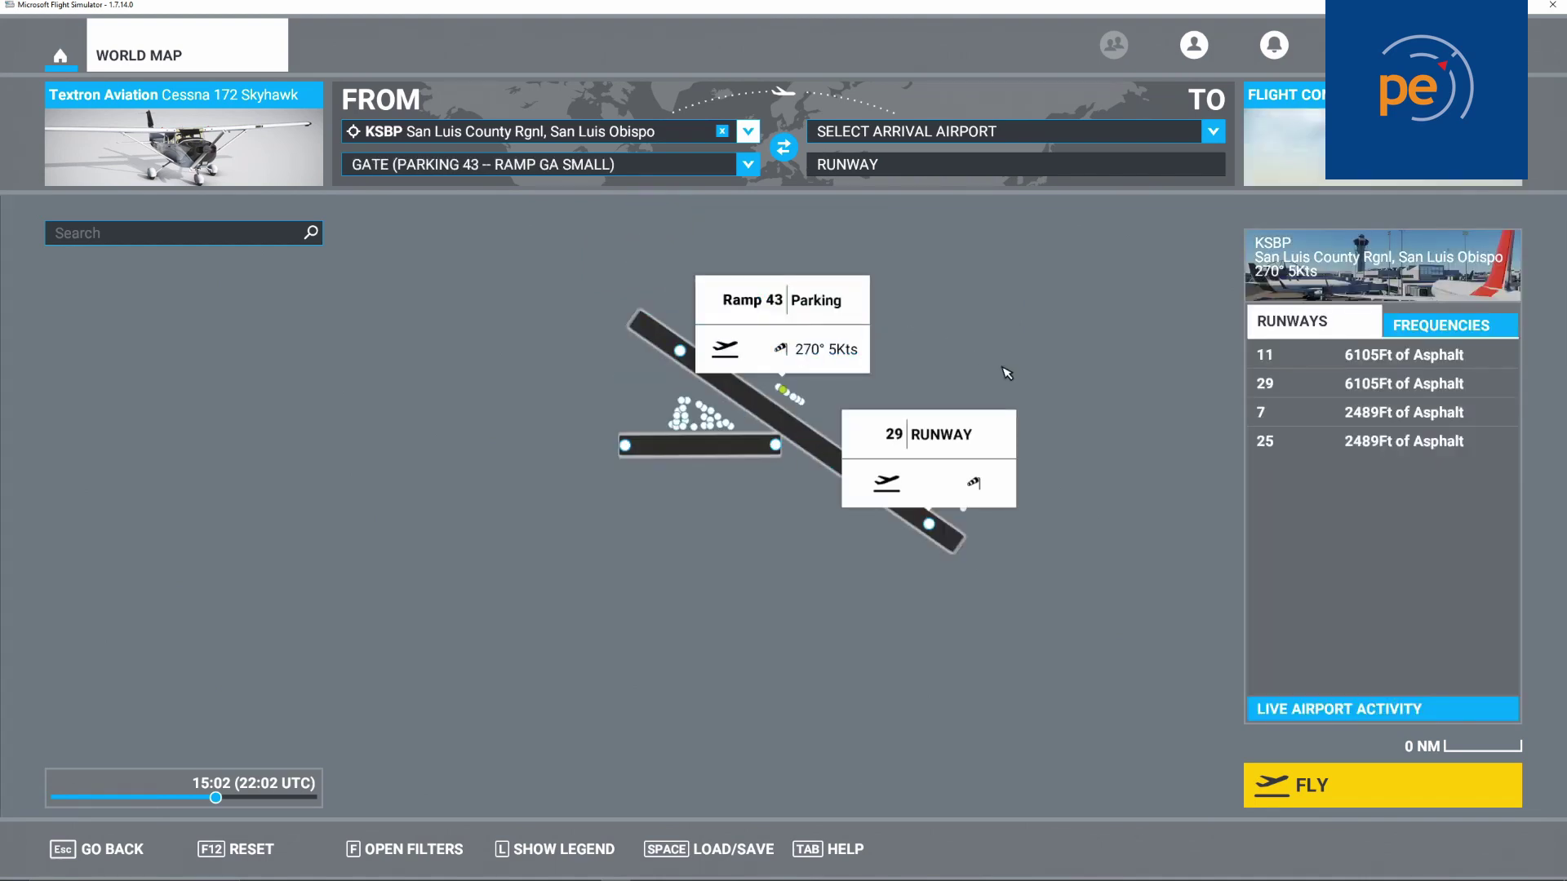
- Start the flight from the KSBP ramp and bring the PilotEdge Pilot Client window to the front
{"action": "left_click", "coordinate": [1311, 788]}
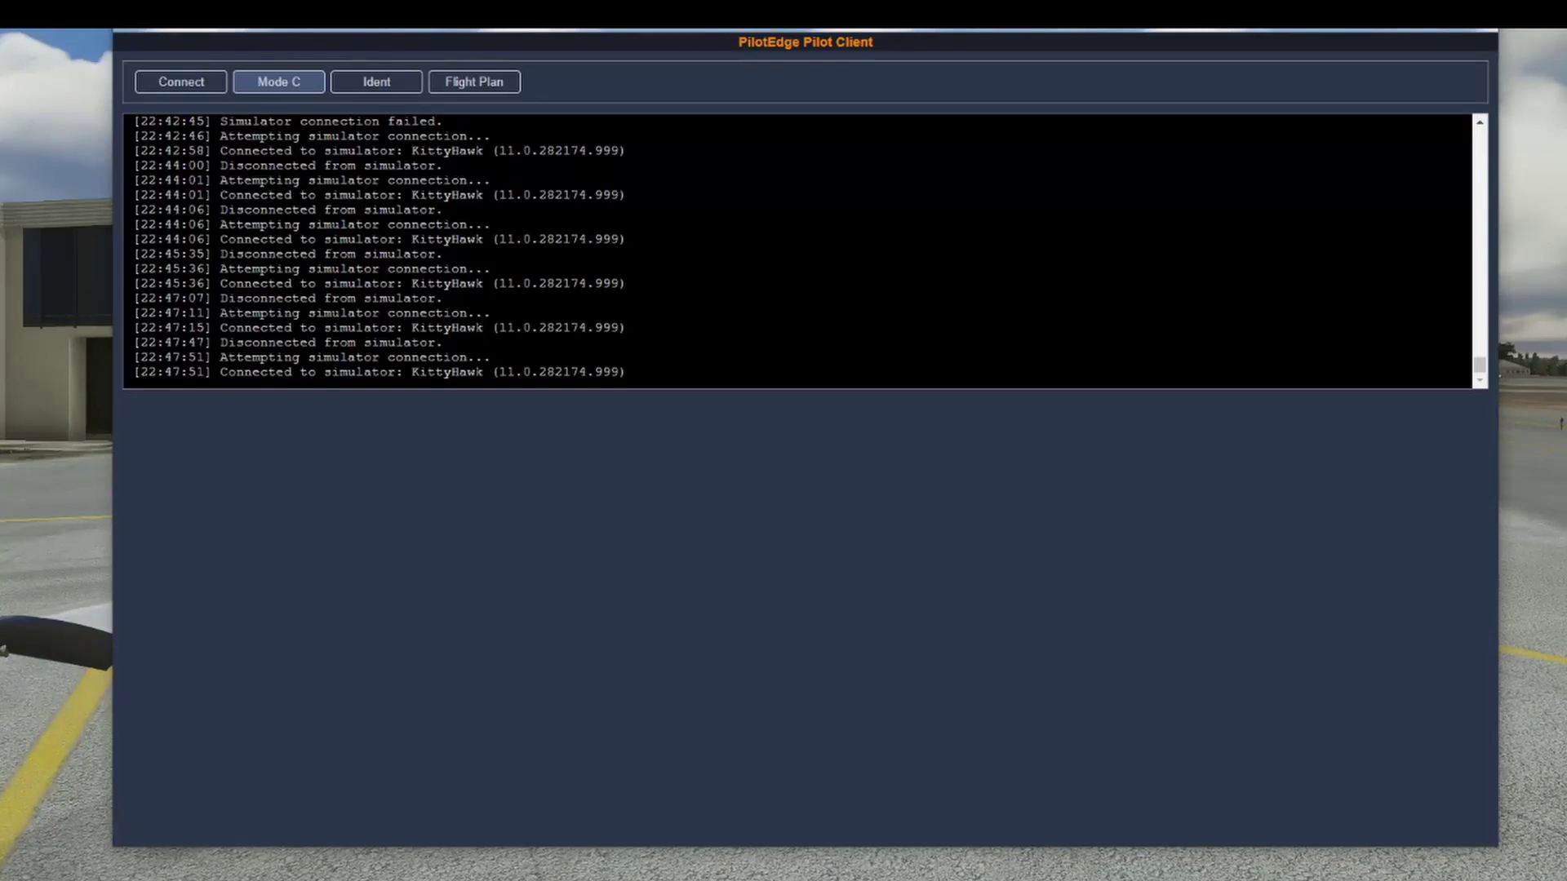
{"action": "left_click", "coordinate": [1248, 849]}
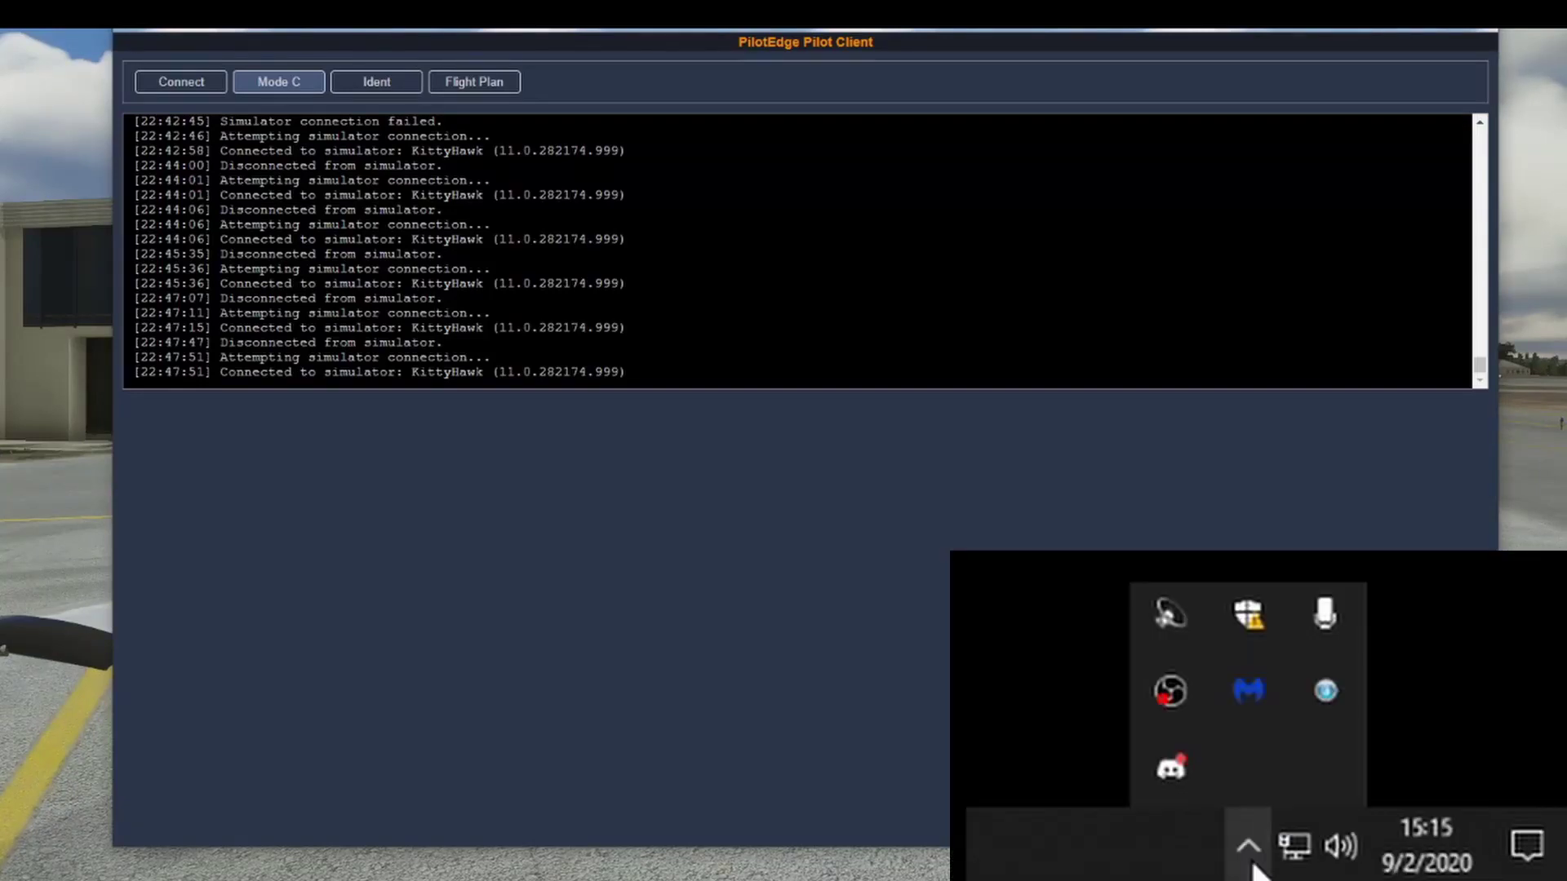
{"action": "left_click", "coordinate": [1333, 708]}
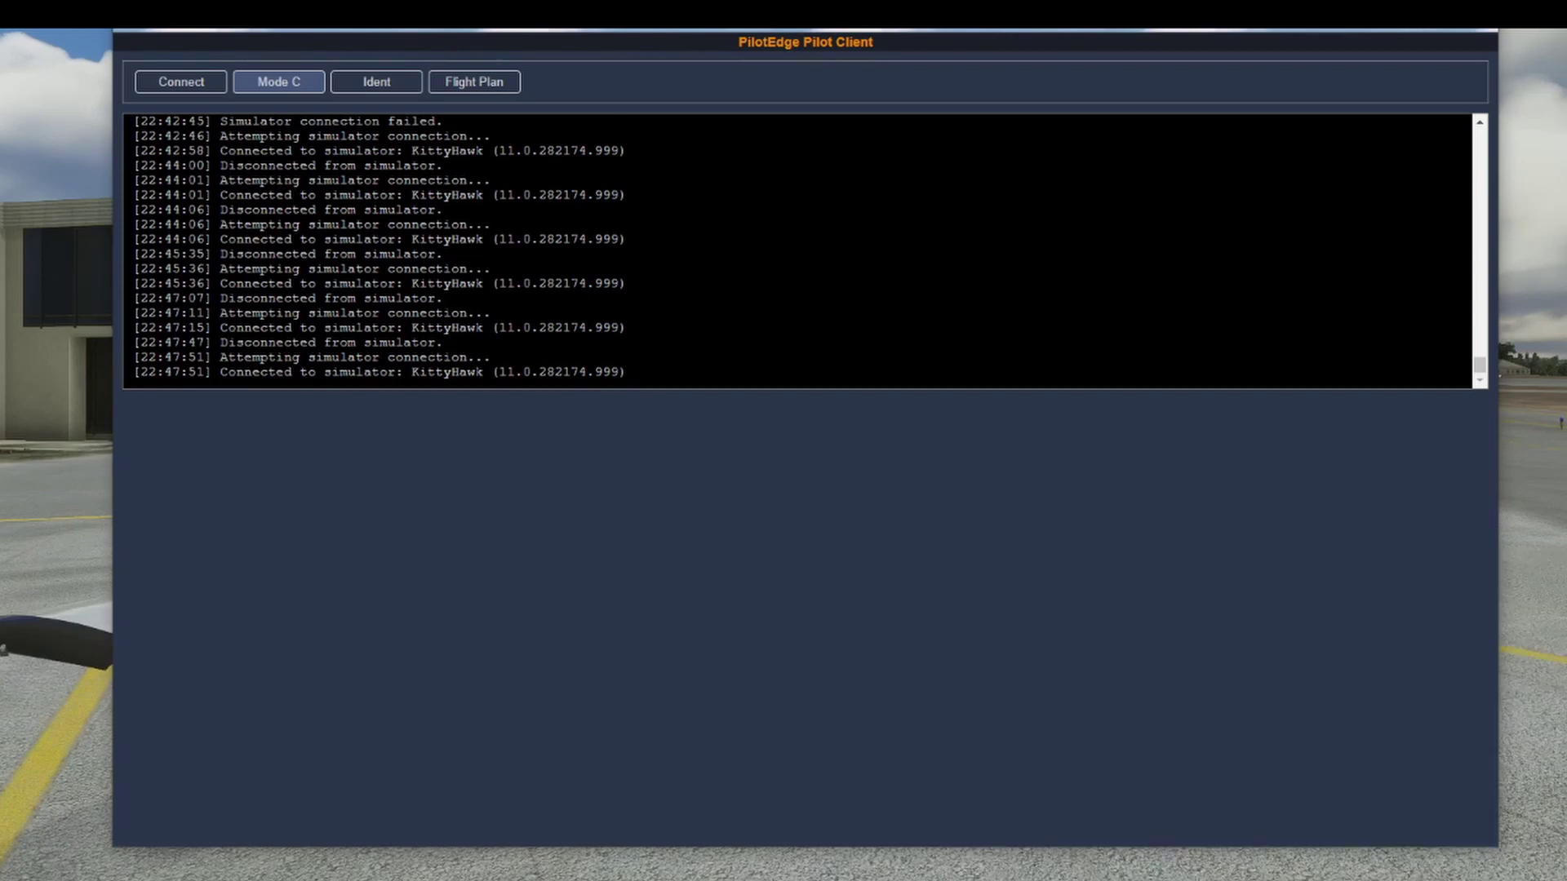
- Log on to the PilotEdge network with aircraft type code C172
{"action": "left_click", "coordinate": [179, 81]}
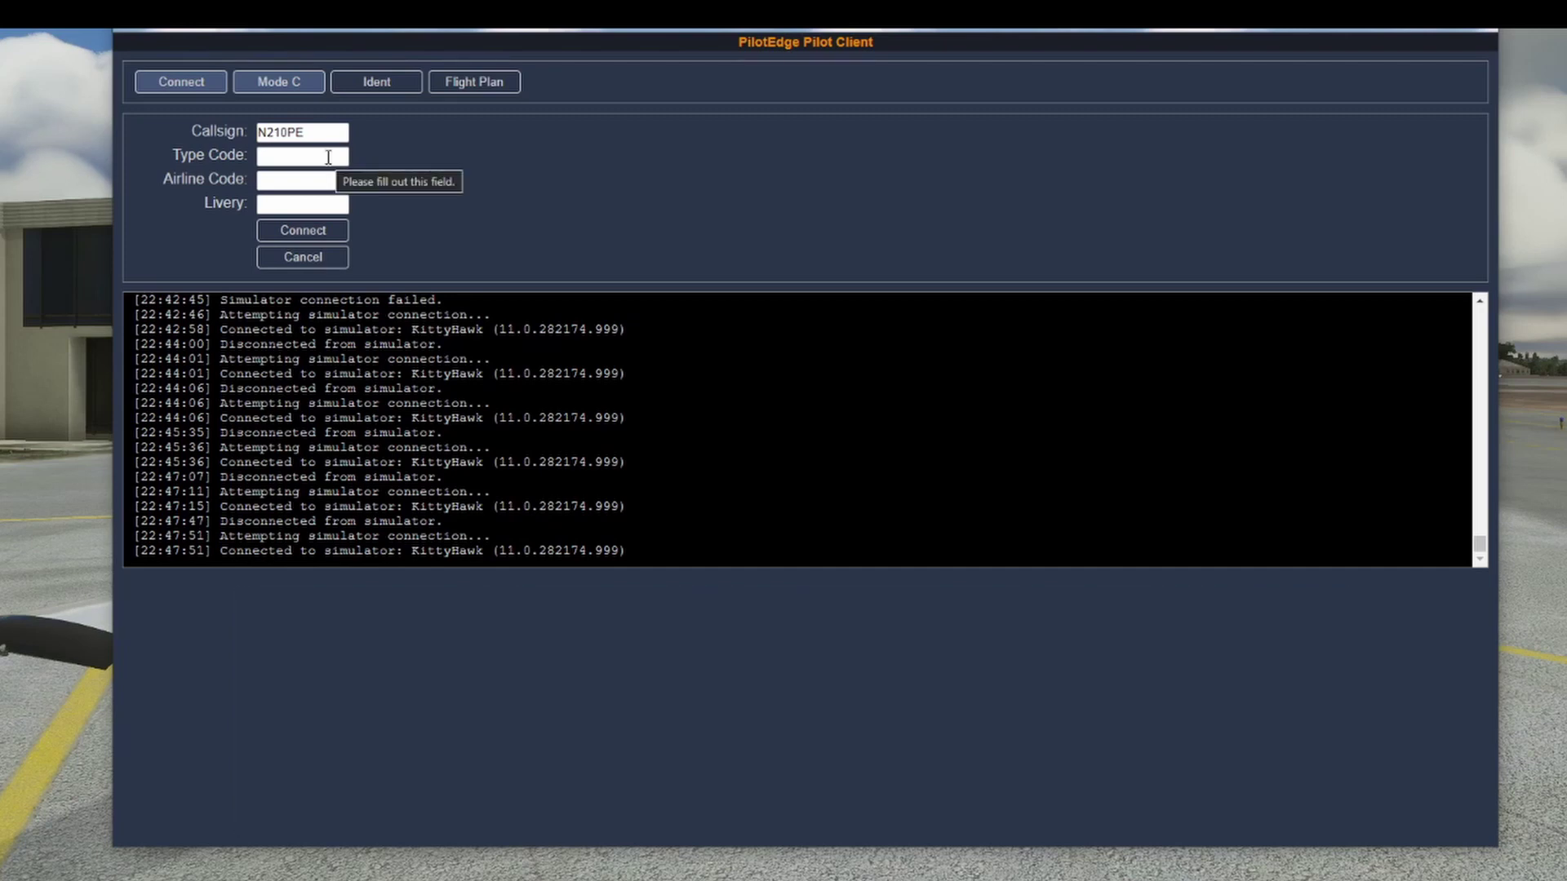
{"action": "left_click", "coordinate": [328, 158]}
{"action": "type", "text": "C172"}
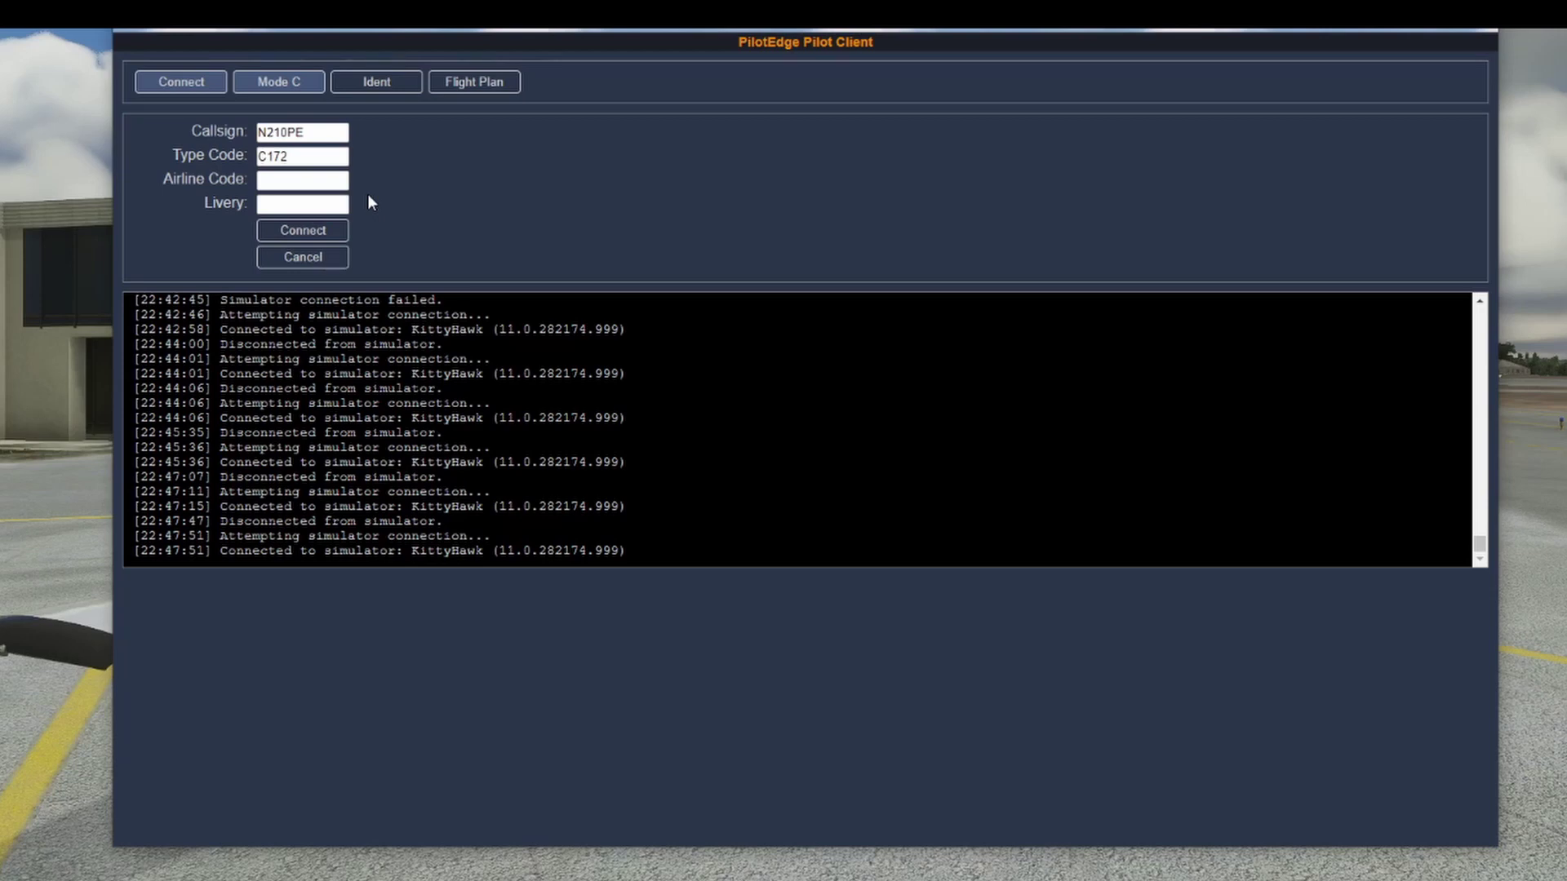
{"action": "left_click", "coordinate": [322, 232]}
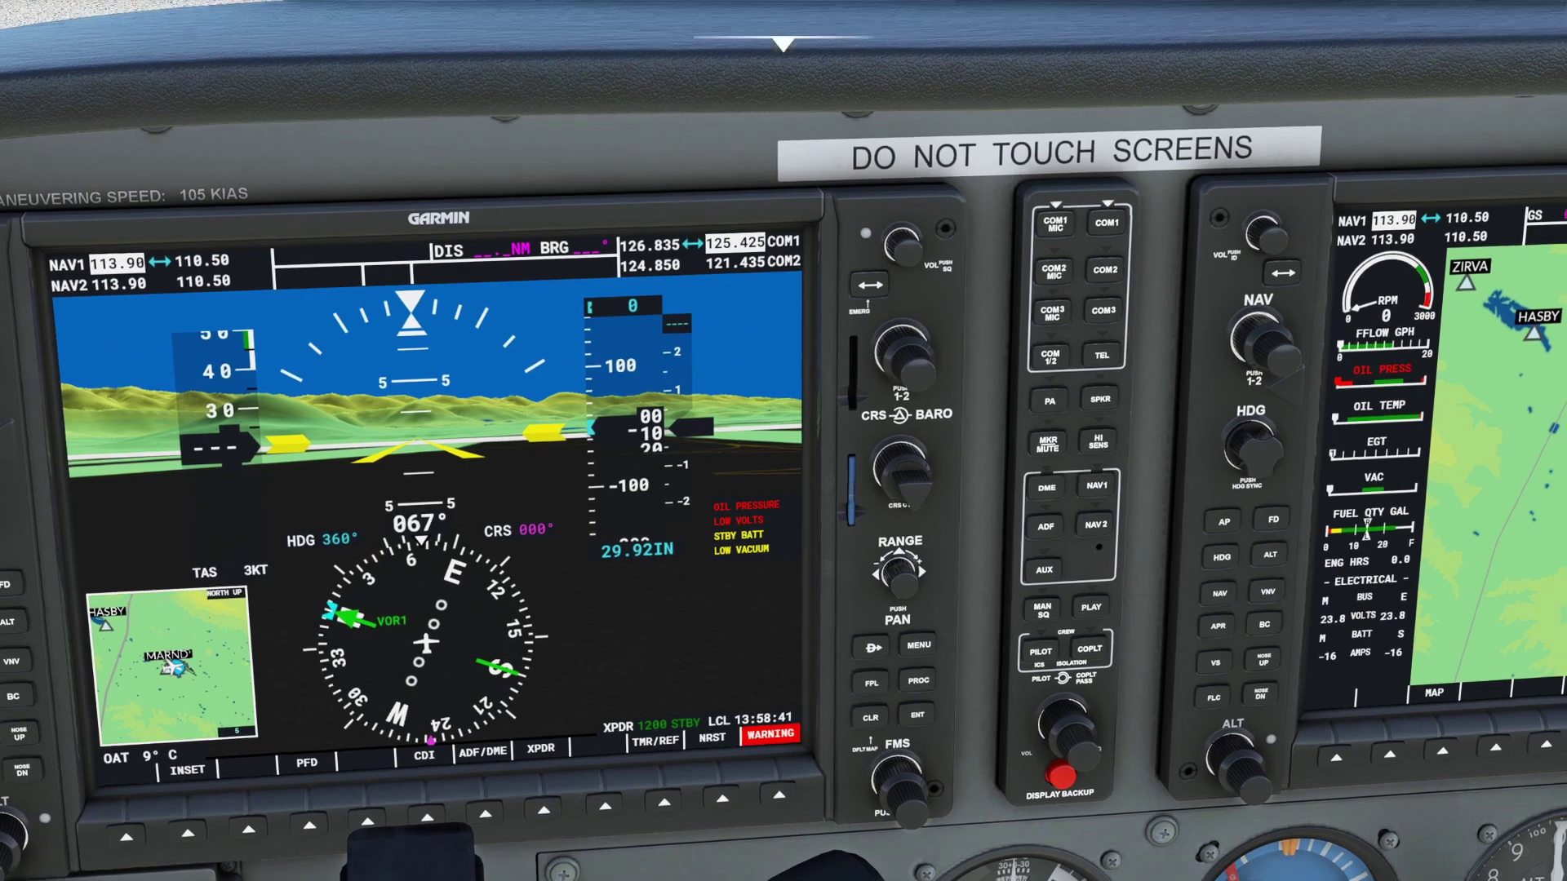
- Tune both the COM1 and COM2 standby frequencies to 123.450
{"action": "scroll", "coordinate": [701, 404], "scroll_direction": "up", "scroll_amount": 3}
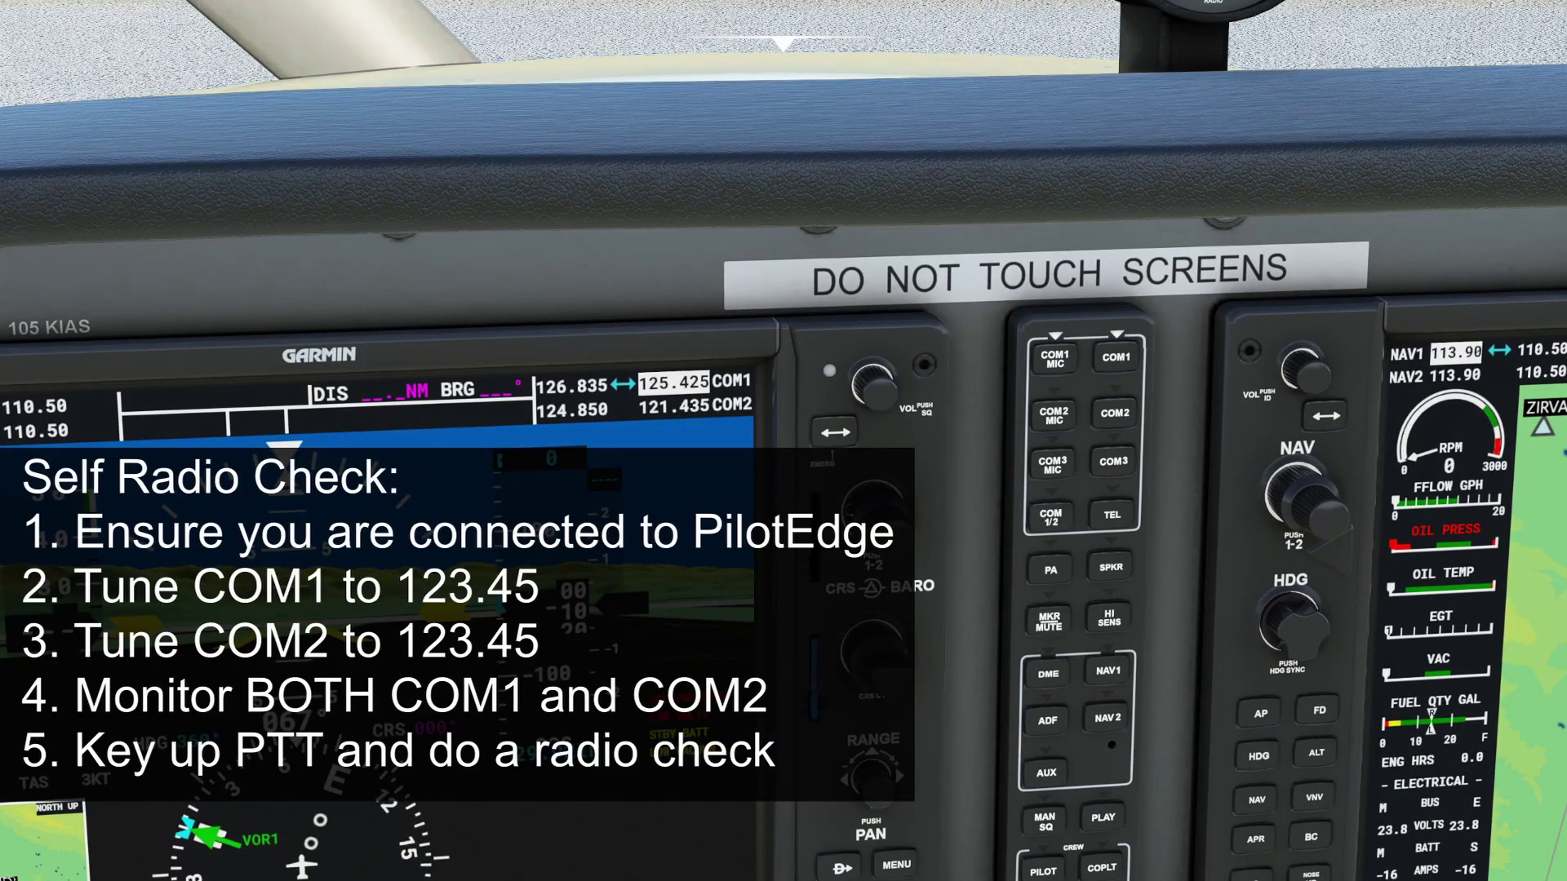
{"action": "scroll", "coordinate": [873, 498], "scroll_direction": "down", "scroll_amount": 2}
{"action": "scroll", "coordinate": [874, 498], "scroll_direction": "up", "scroll_amount": 1}
{"action": "left_click", "coordinate": [874, 497]}
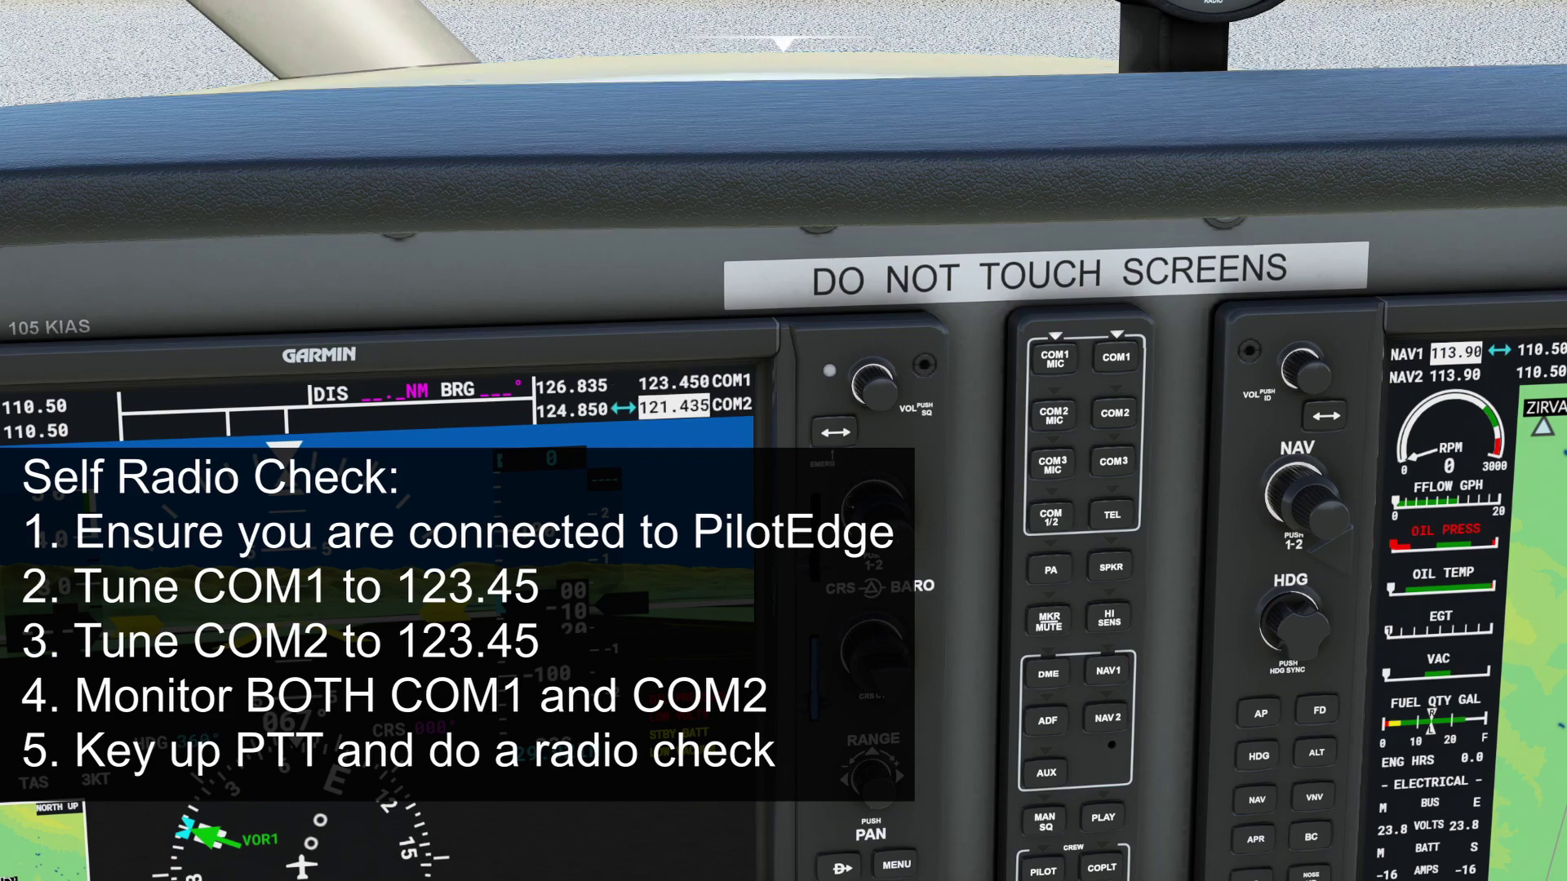
{"action": "scroll", "coordinate": [873, 498], "scroll_direction": "up", "scroll_amount": 3}
{"action": "scroll", "coordinate": [873, 498], "scroll_direction": "up", "scroll_amount": 1}
- Swap 123.450 to active on COM2 and COM1, and monitor COM2 alongside COM1
{"action": "left_click", "coordinate": [834, 436]}
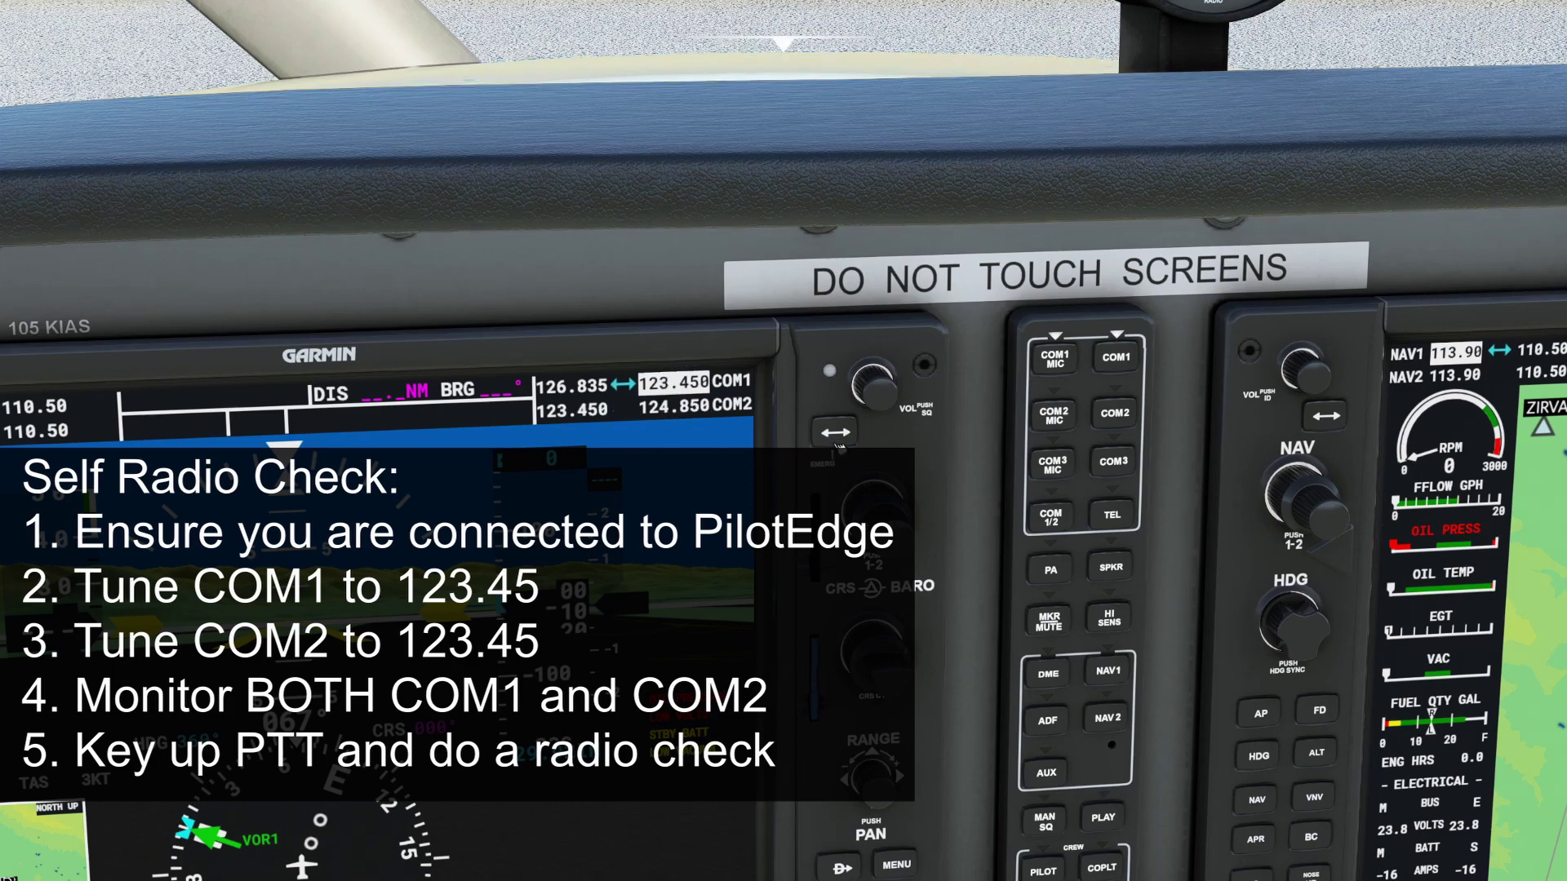
{"action": "left_click", "coordinate": [837, 442]}
{"action": "left_click", "coordinate": [1123, 410]}
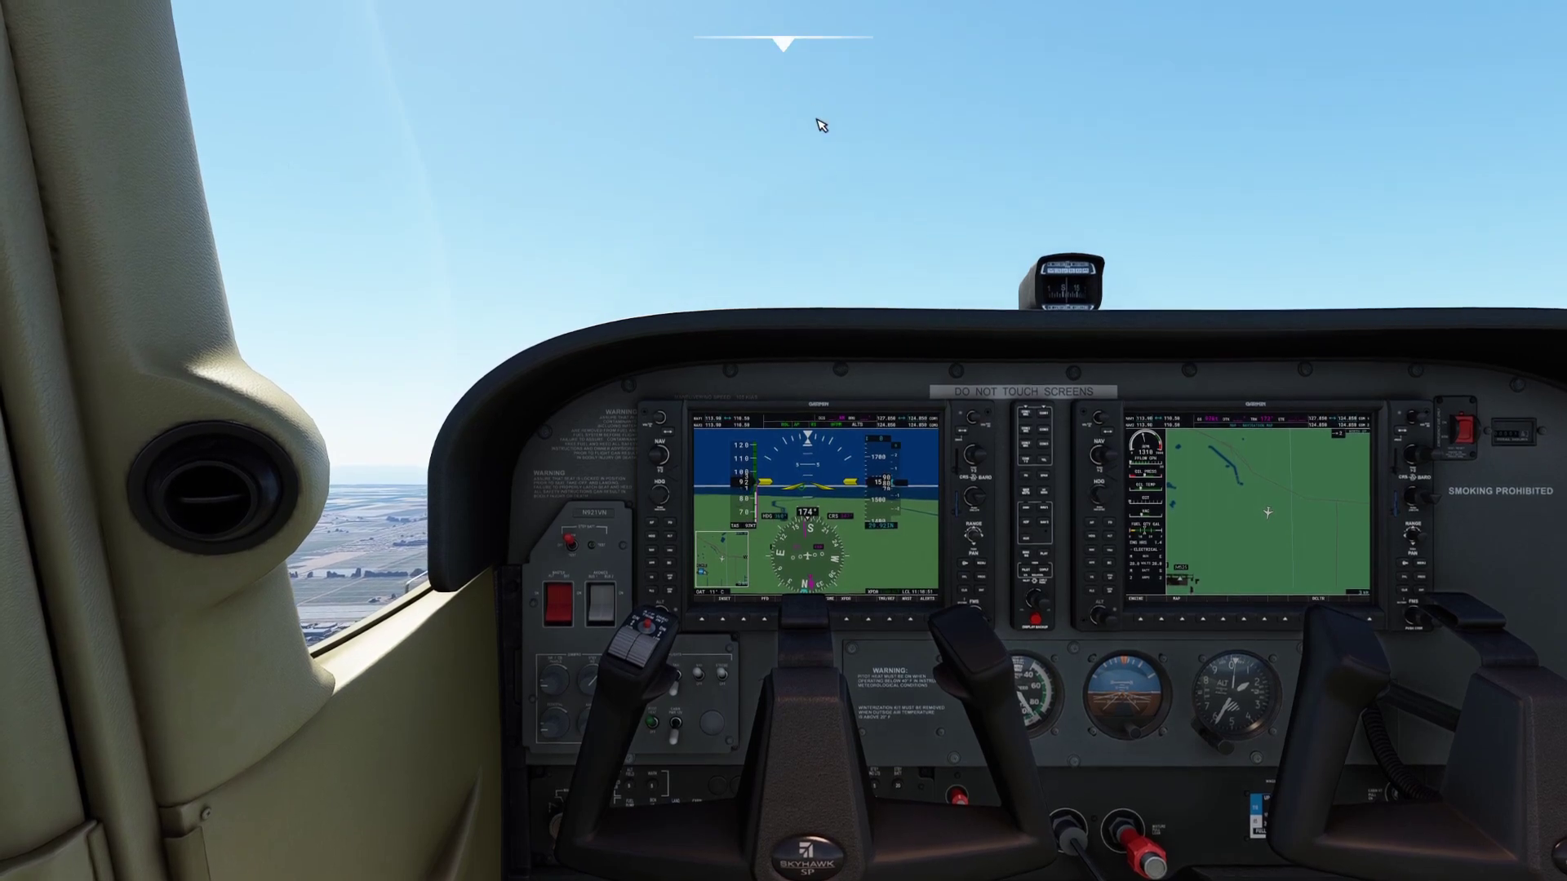
- Bring up the AI Control options from the simulator's top toolbar
{"action": "mouse_move", "coordinate": [786, 62]}
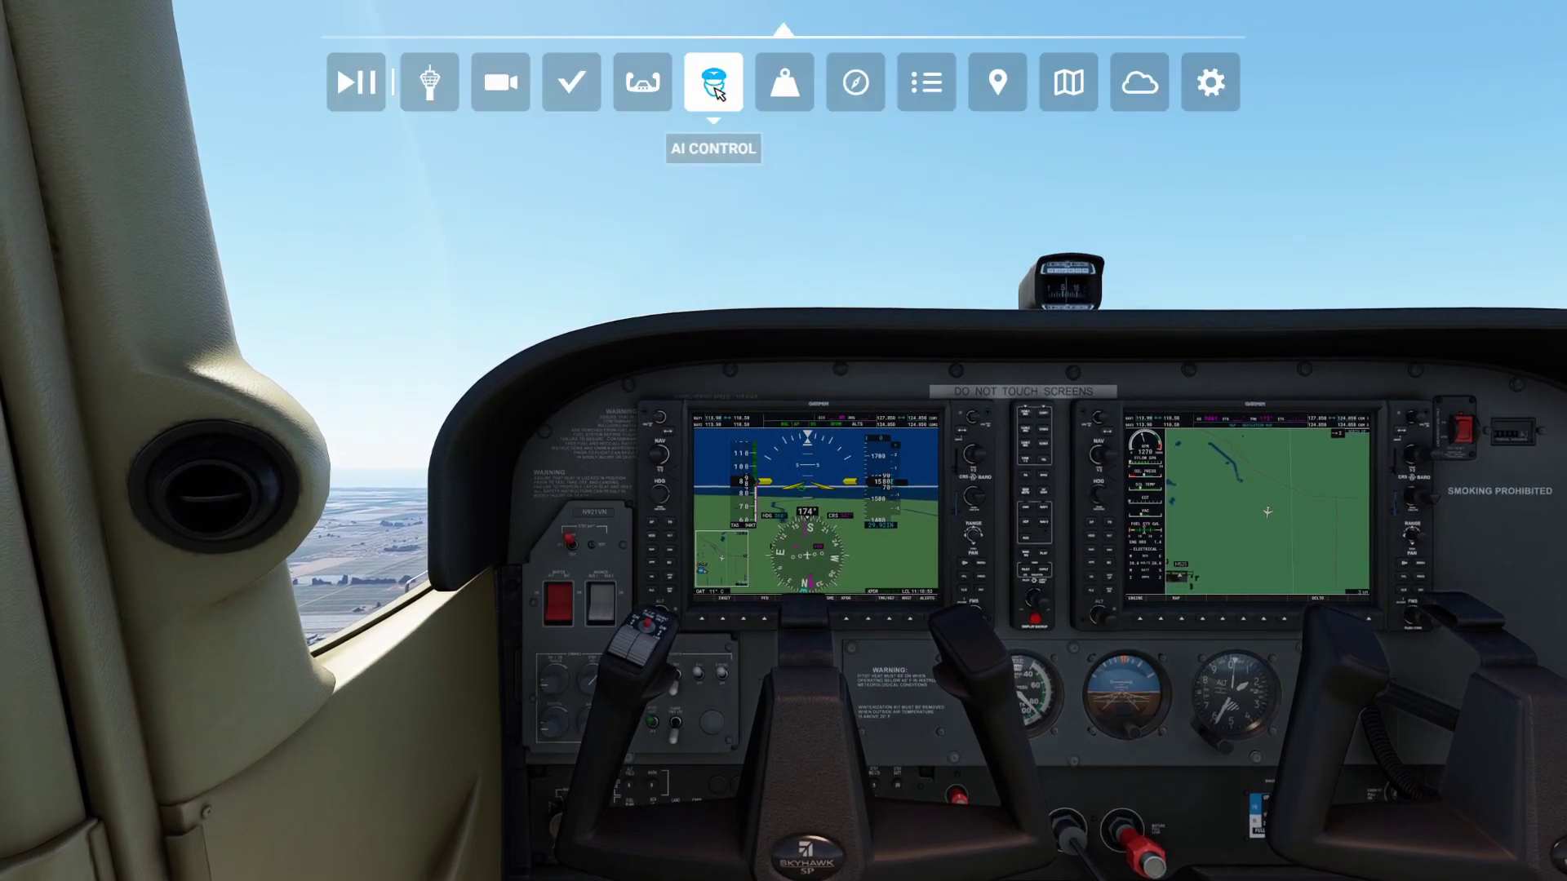
{"action": "left_click", "coordinate": [715, 94]}
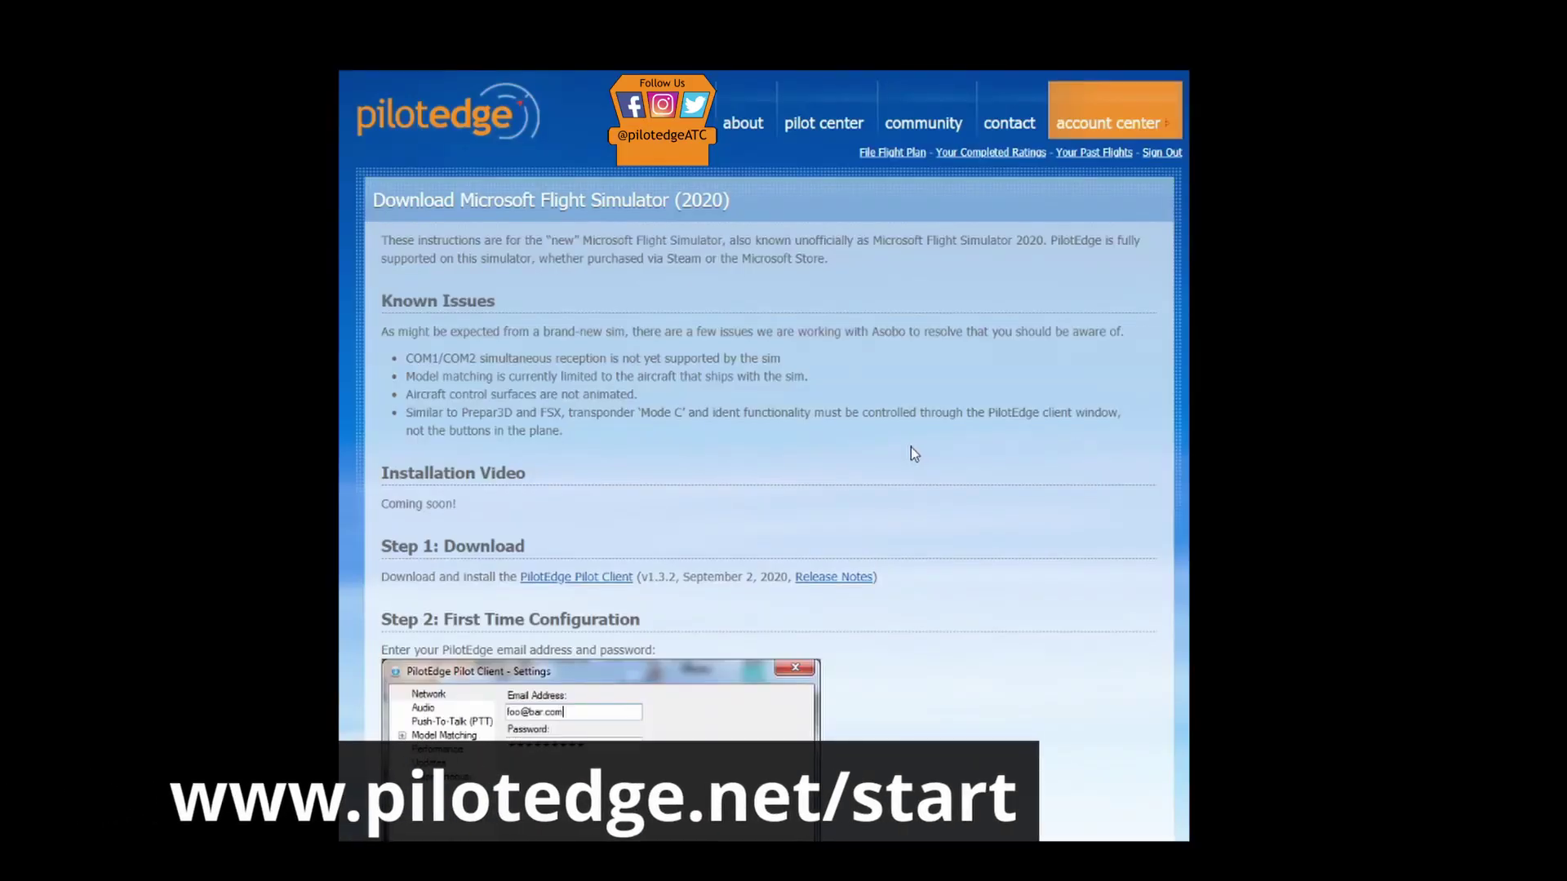
- Go to the Getting Started page from the Pilot Center menu
{"action": "mouse_move", "coordinate": [826, 132]}
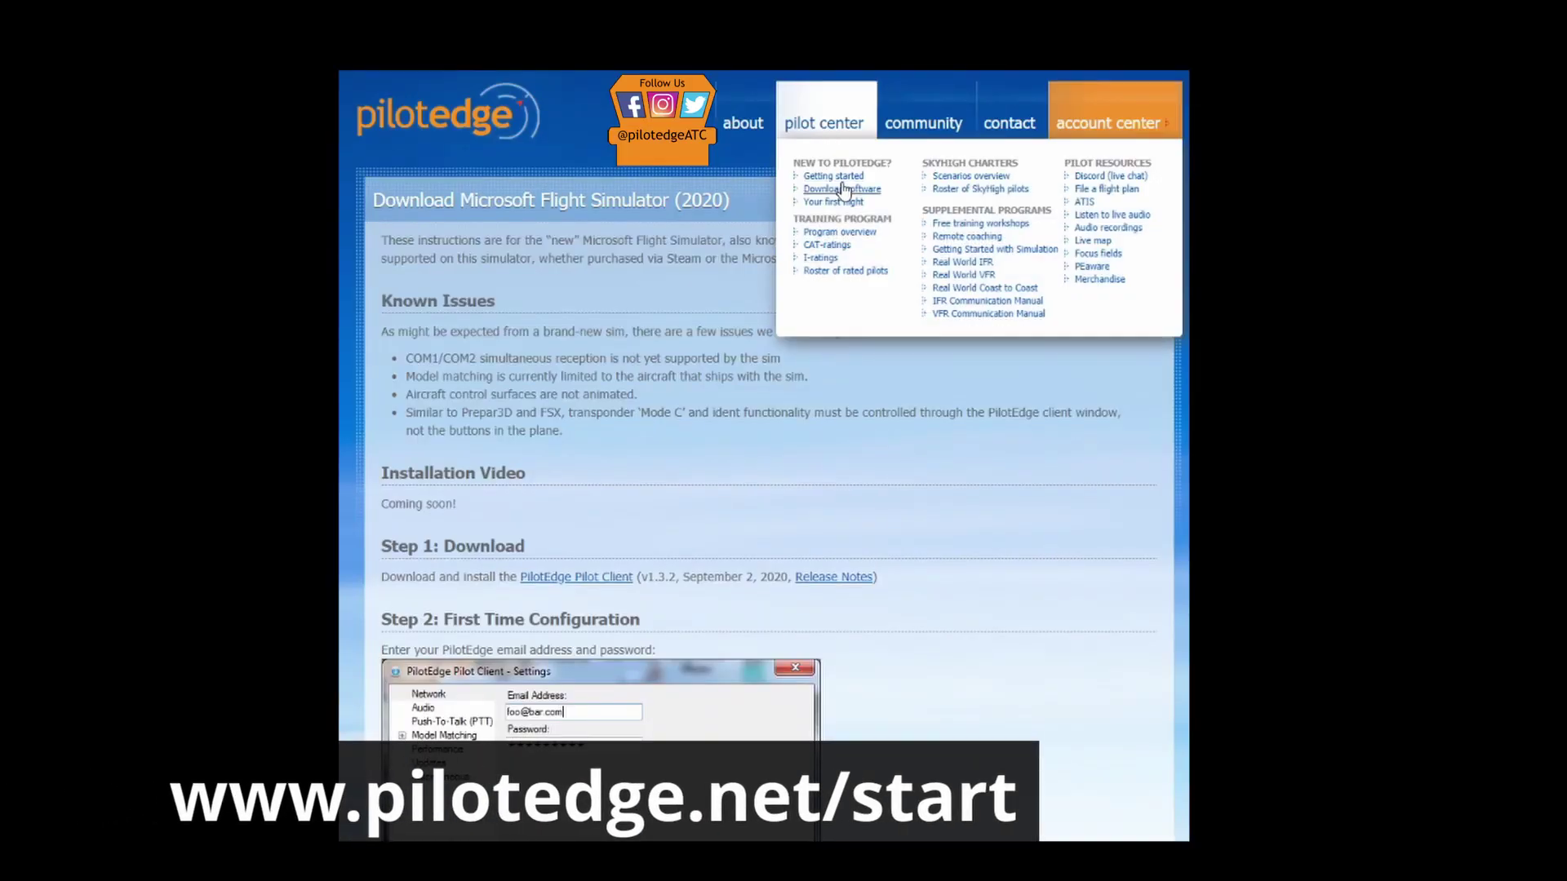
{"action": "left_click", "coordinate": [847, 181]}
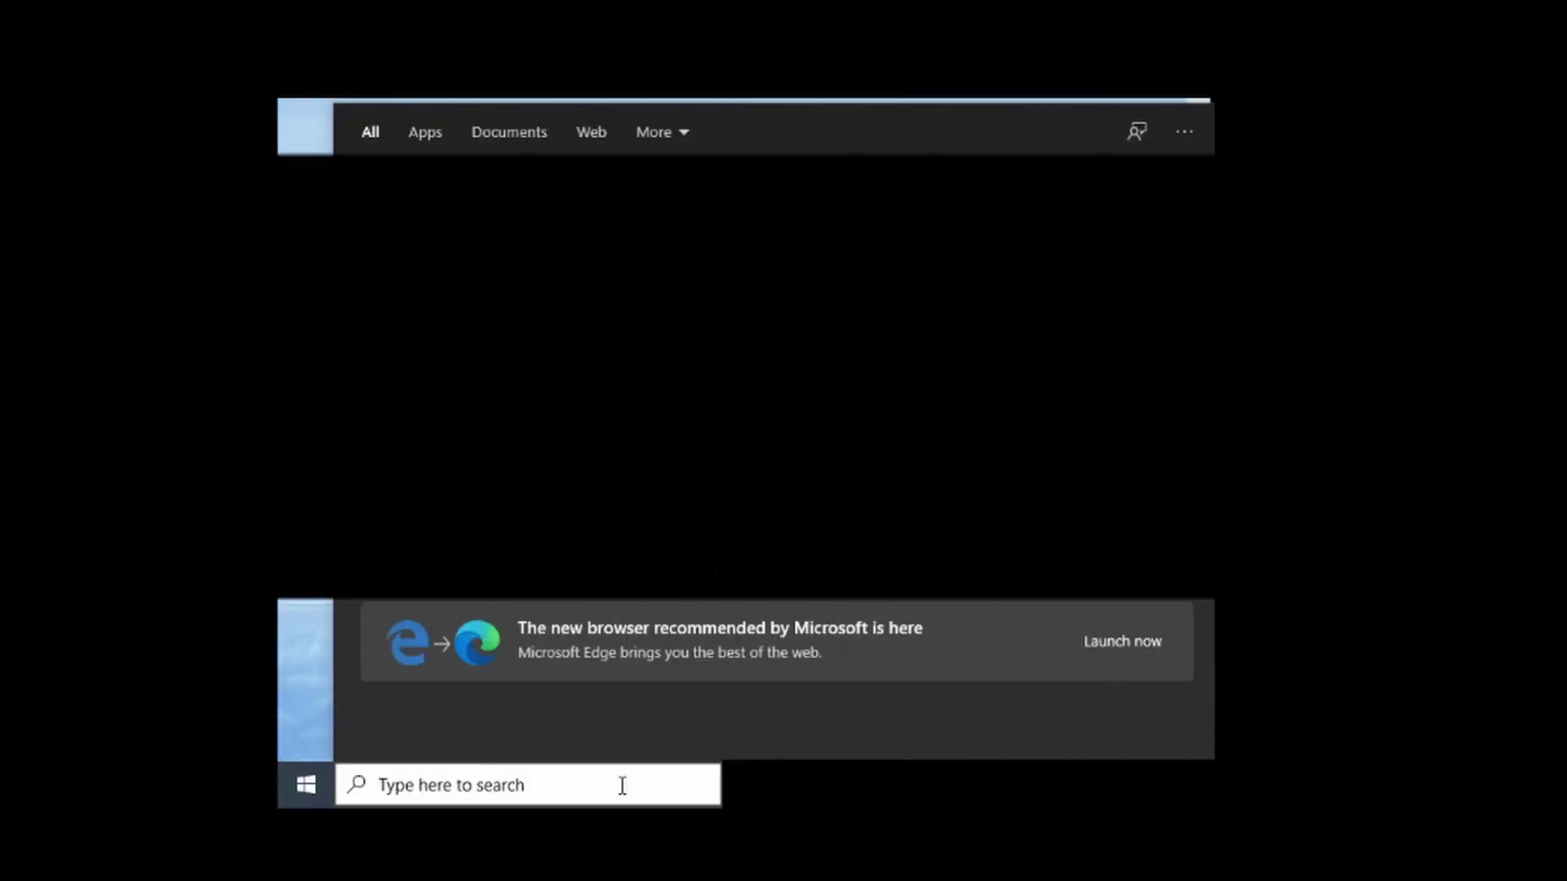
- Launch mmsys.cpl and right-click Speakers XIBERIA in the Playback device list
{"action": "type", "text": "mmsy"}
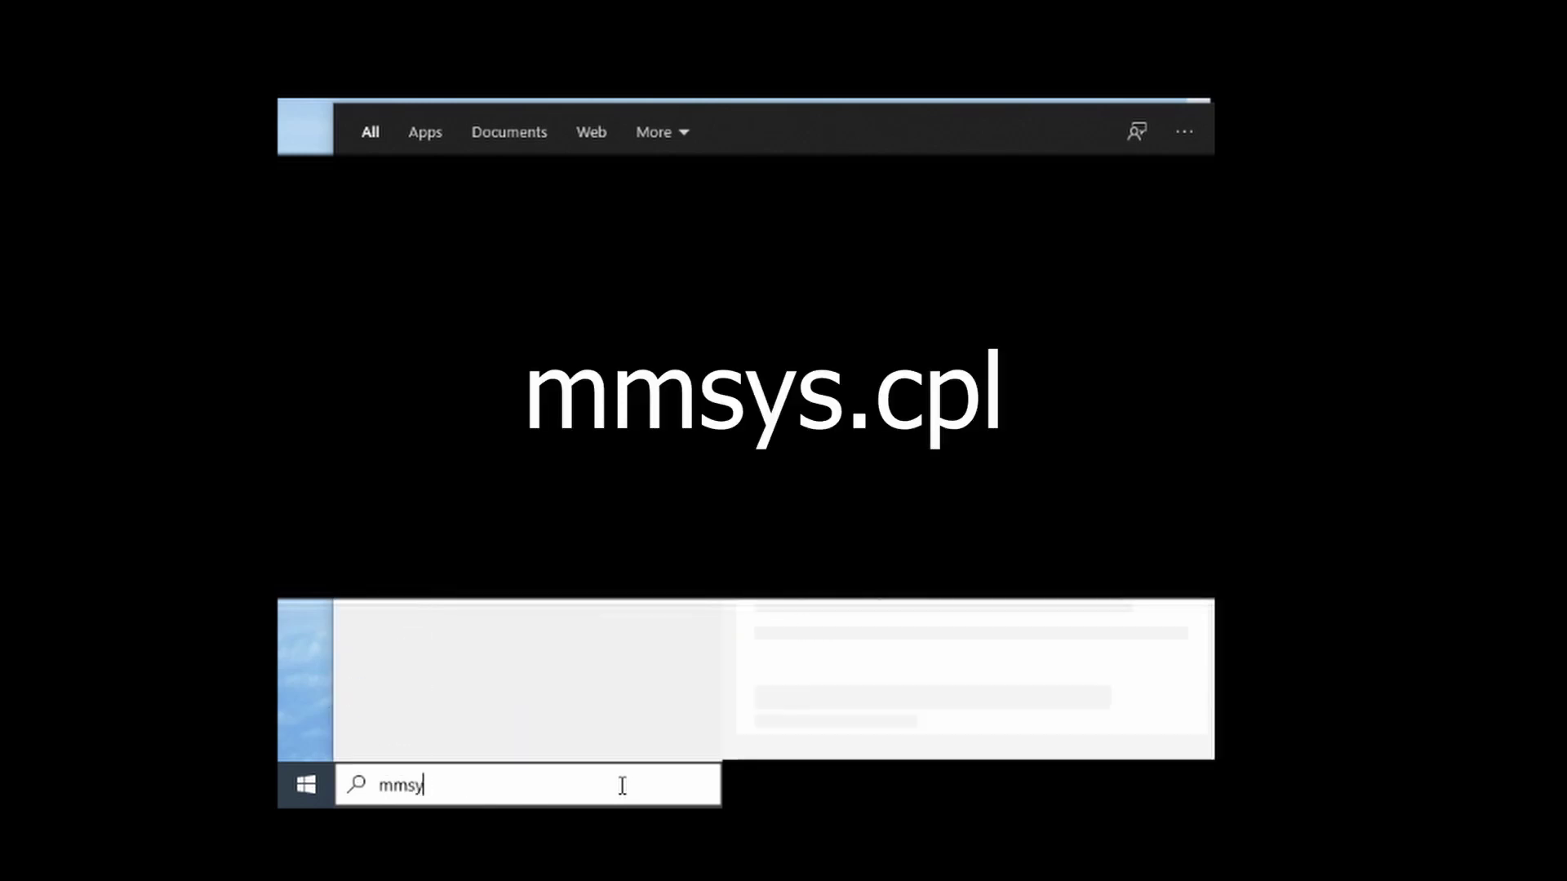
{"action": "type", "text": "s.cpl"}
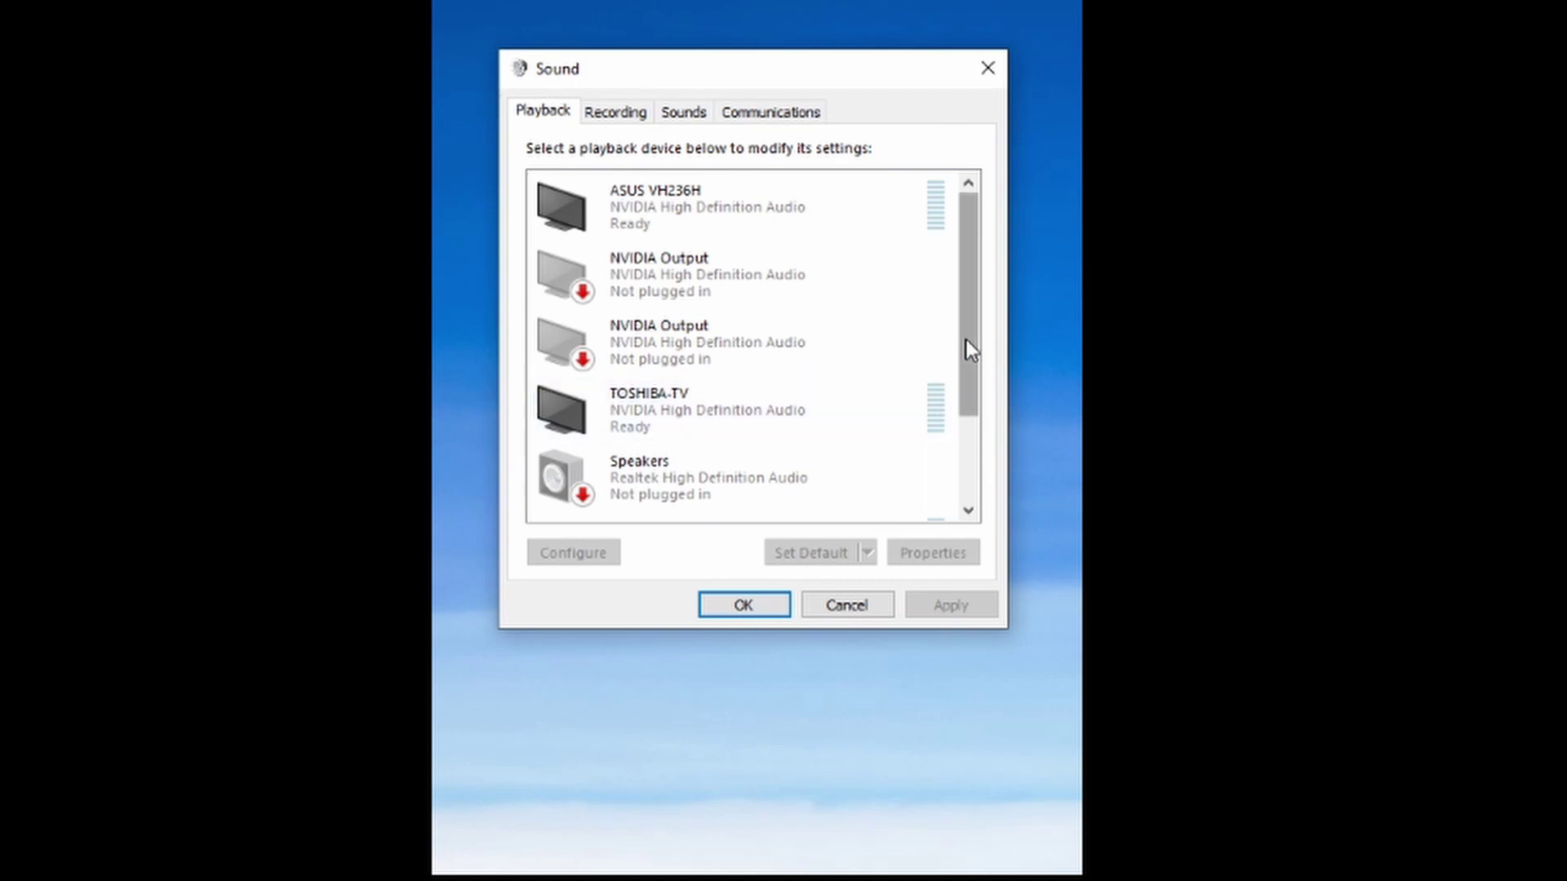
{"action": "left_click_drag", "start_coordinate": [966, 339], "coordinate": [960, 439]}
{"action": "left_click", "coordinate": [669, 500]}
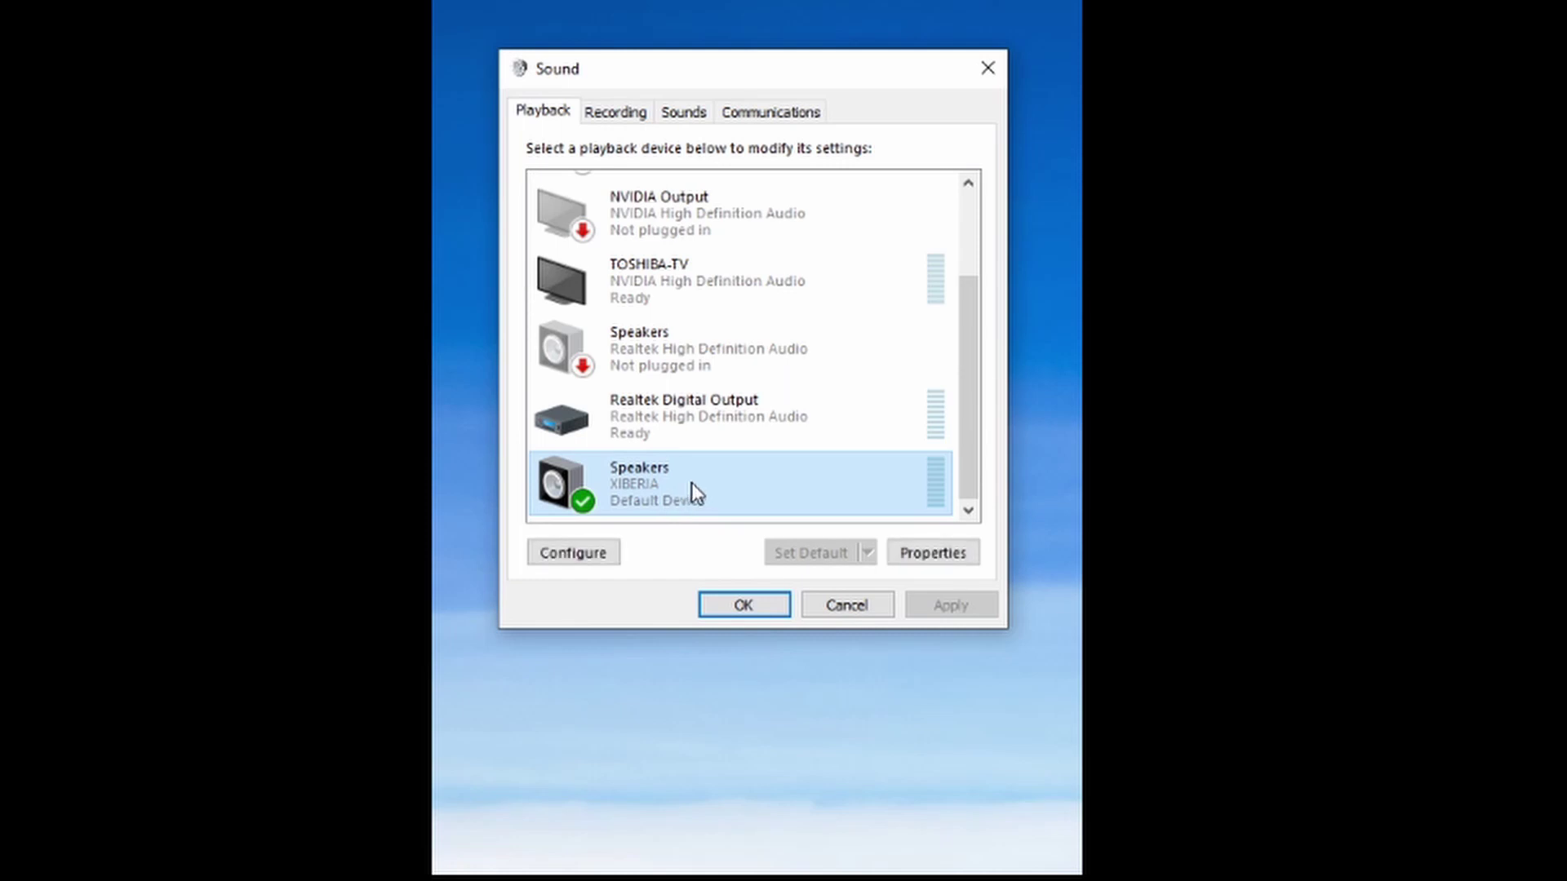
{"action": "right_click", "coordinate": [692, 482]}
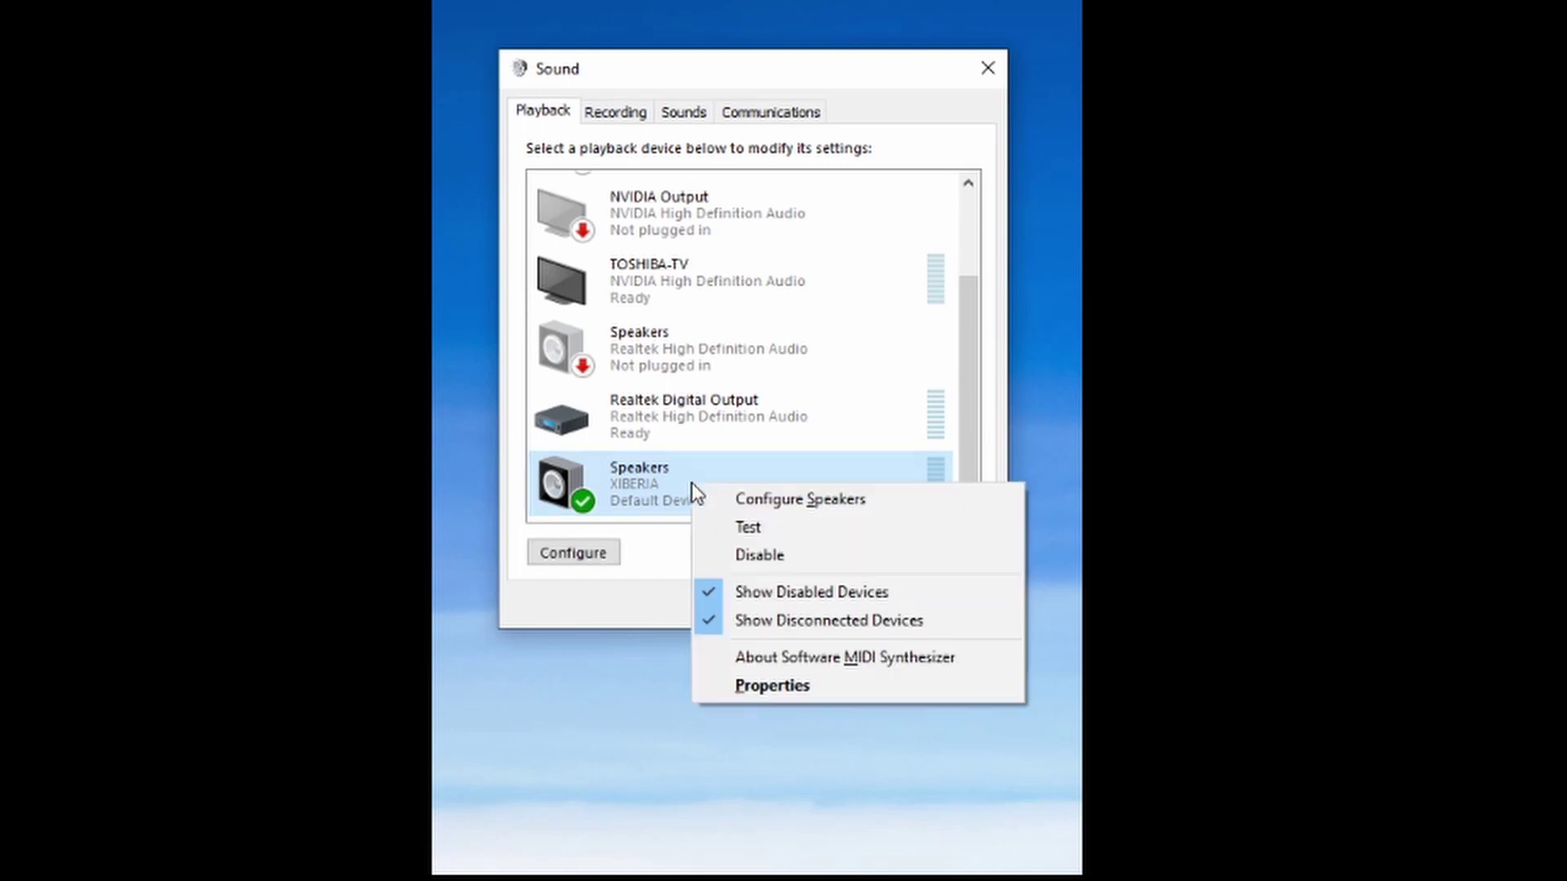
- Tick Disable all enhancements in the XIBERIA Speakers properties and apply the change
{"action": "left_click", "coordinate": [758, 685]}
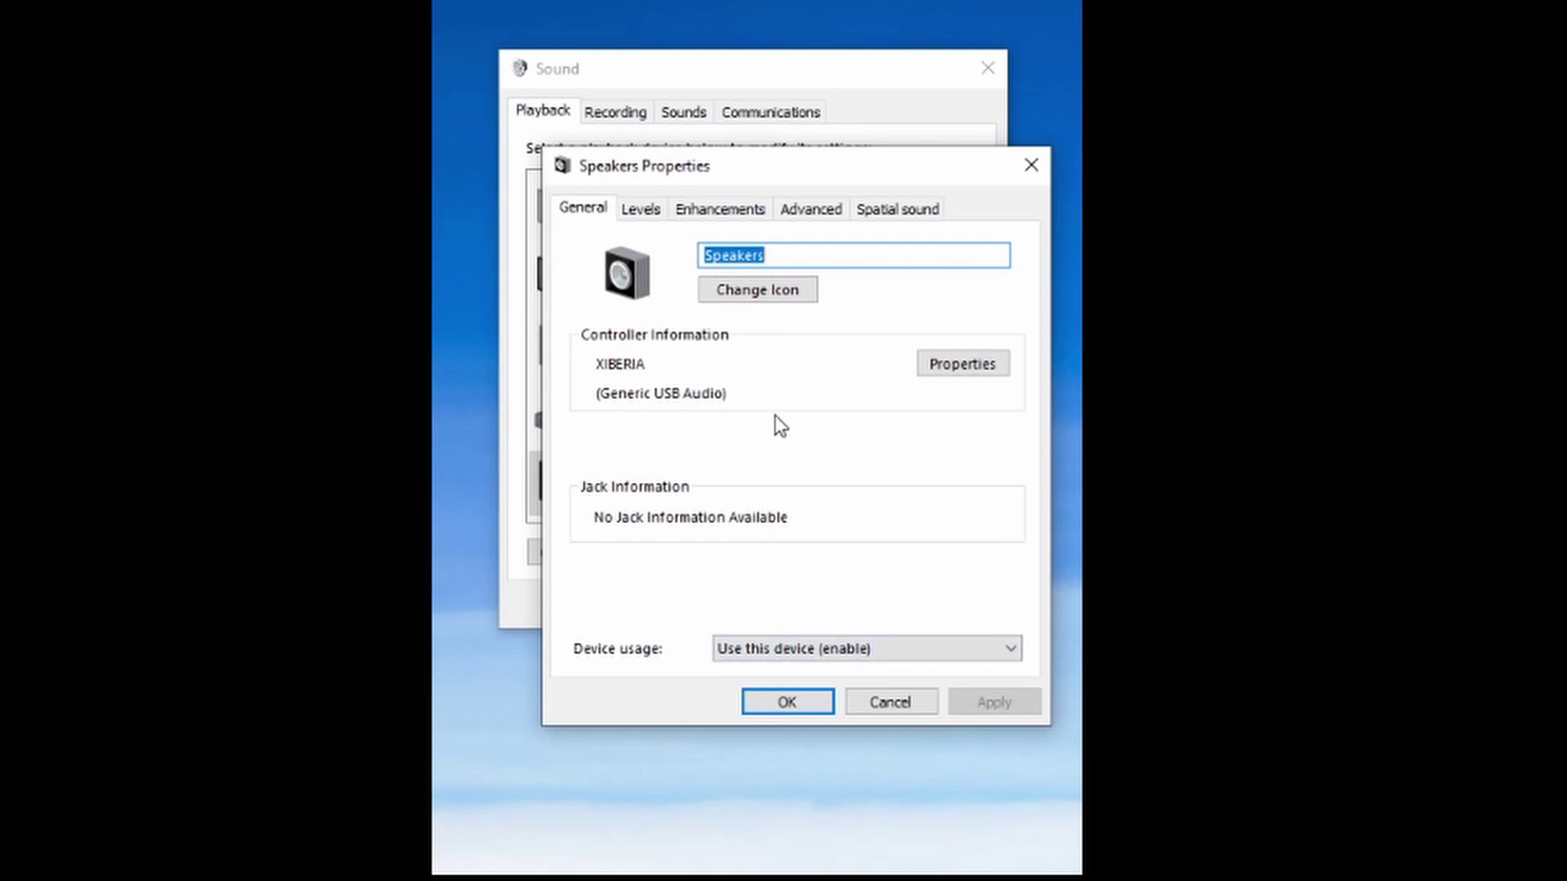
{"action": "left_click", "coordinate": [739, 211]}
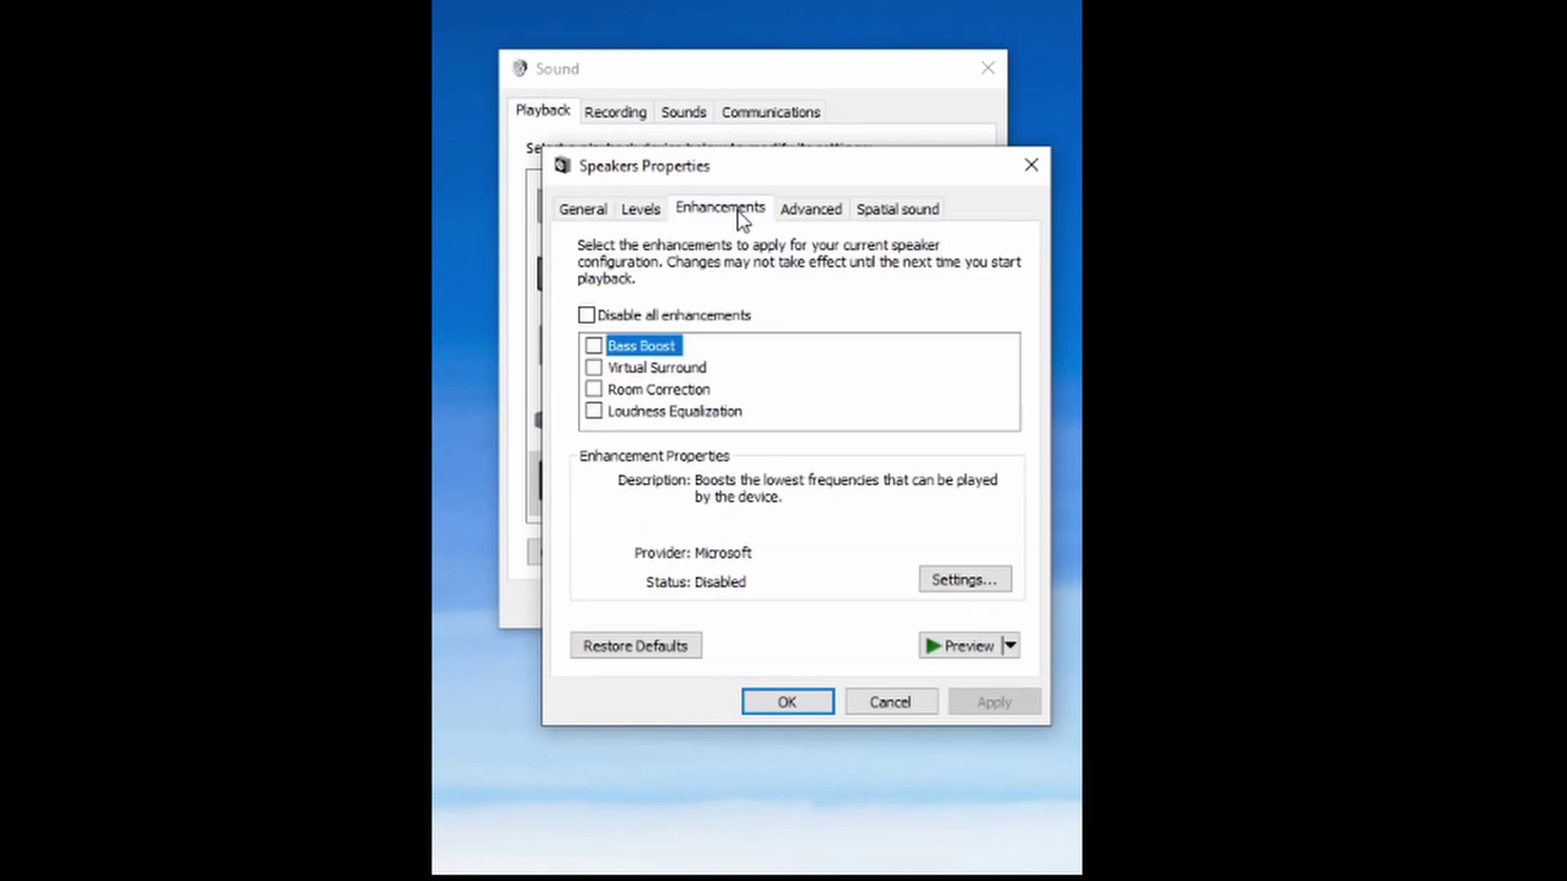
{"action": "left_click", "coordinate": [588, 317]}
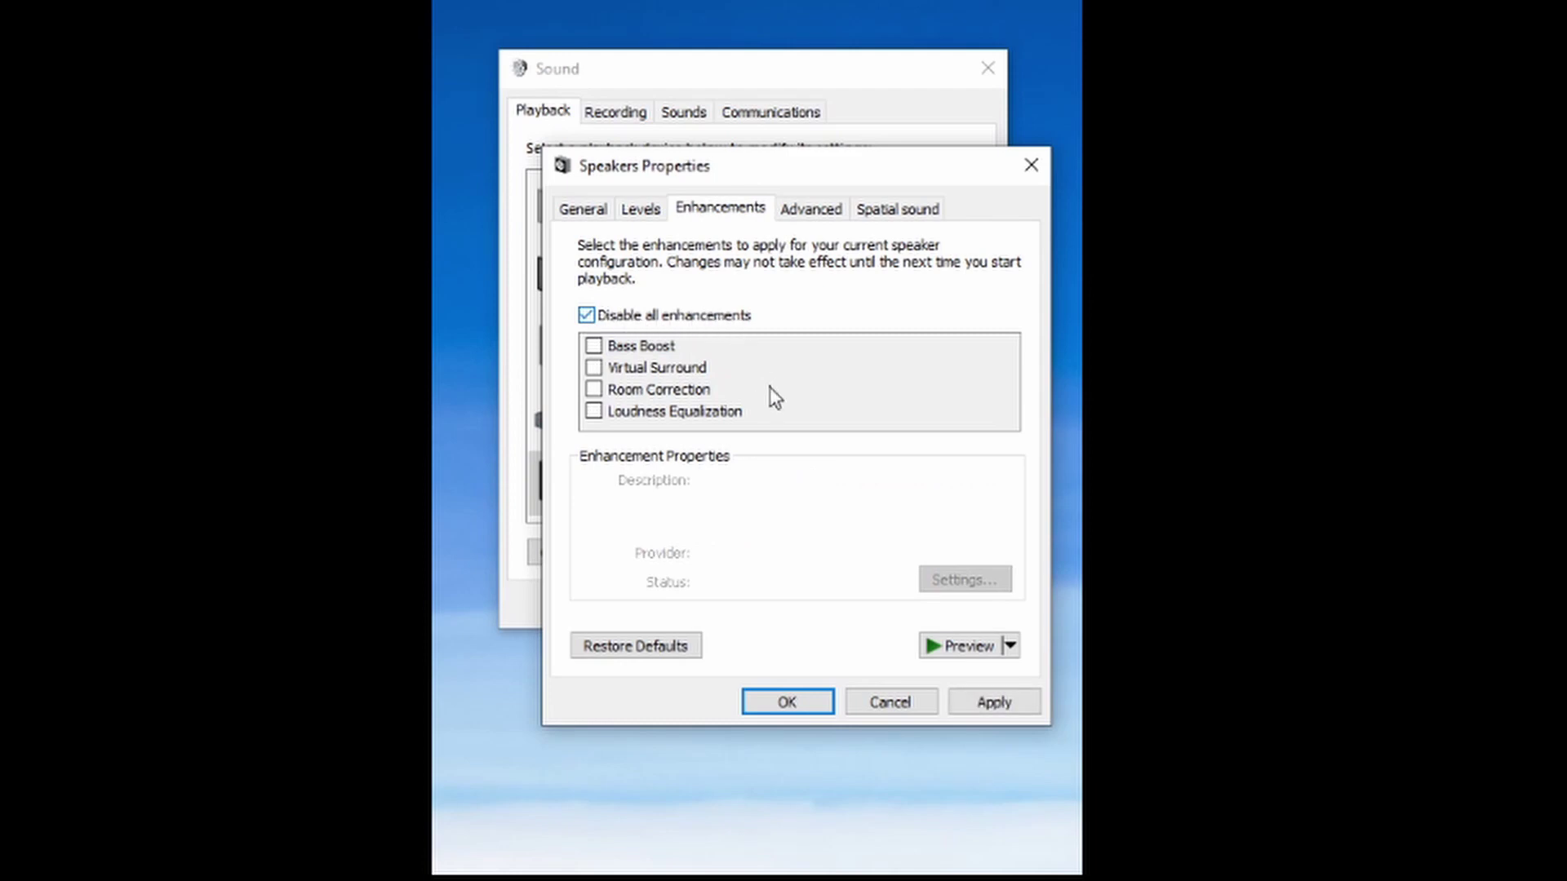
{"action": "left_click", "coordinate": [992, 707]}
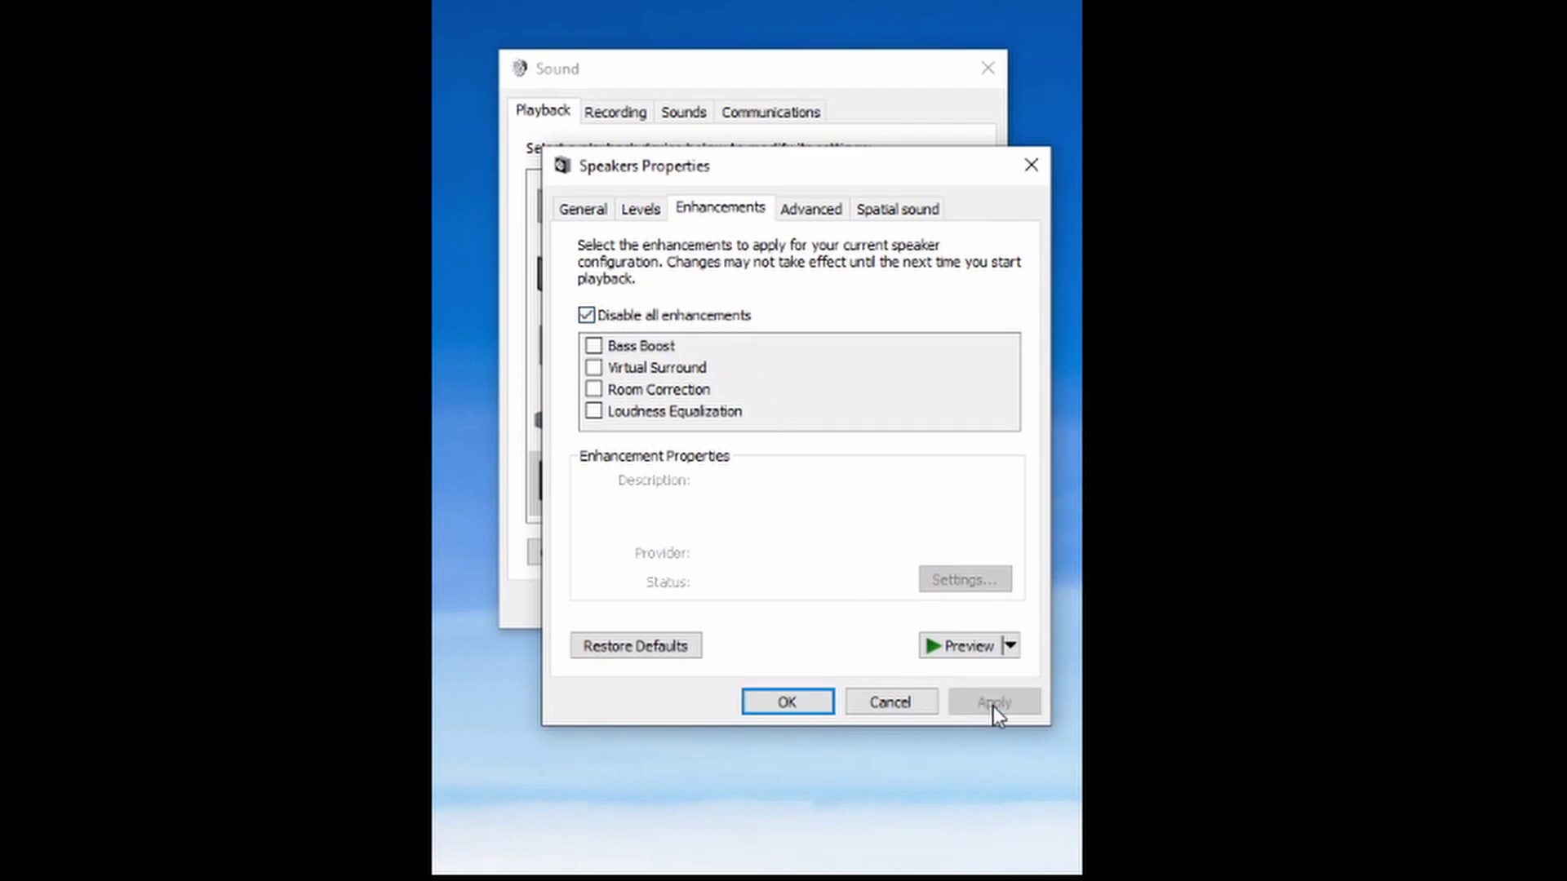